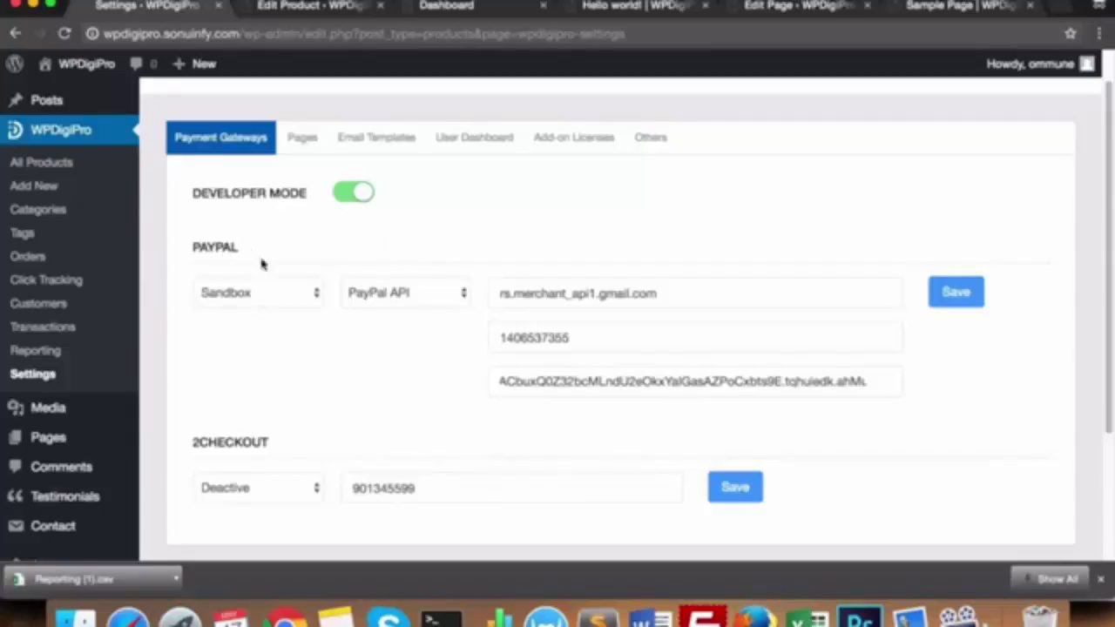
# Review the Pages tab: the dashboard URL set for successful and failed payments, and the empty custom slug
pyautogui.moveTo(195, 193); pyautogui.dragTo(301, 194)
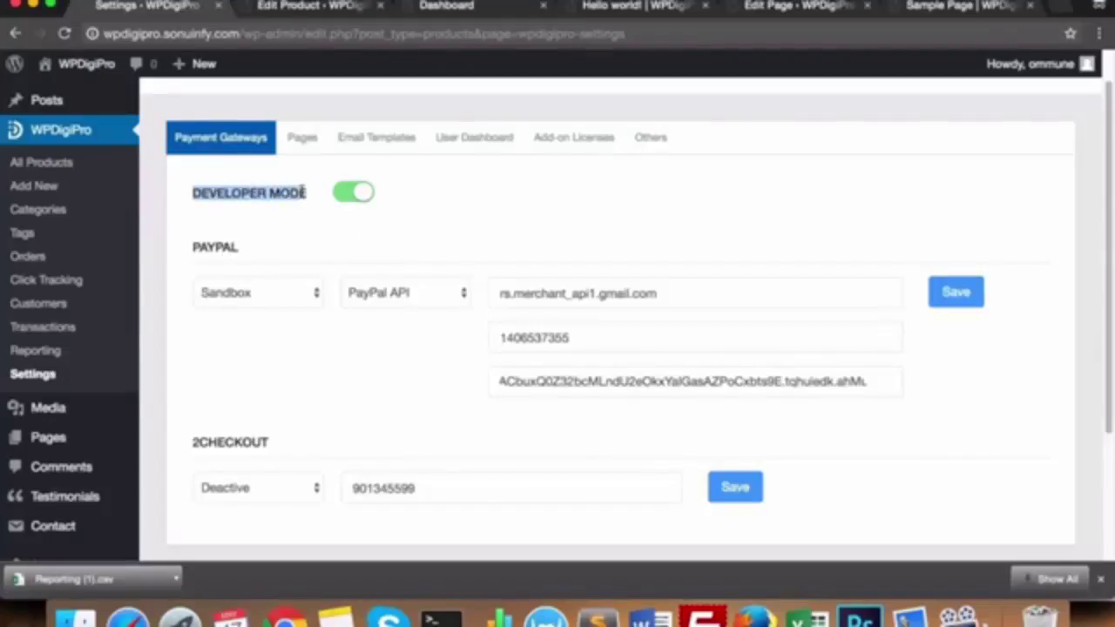
pyautogui.click(301, 144)
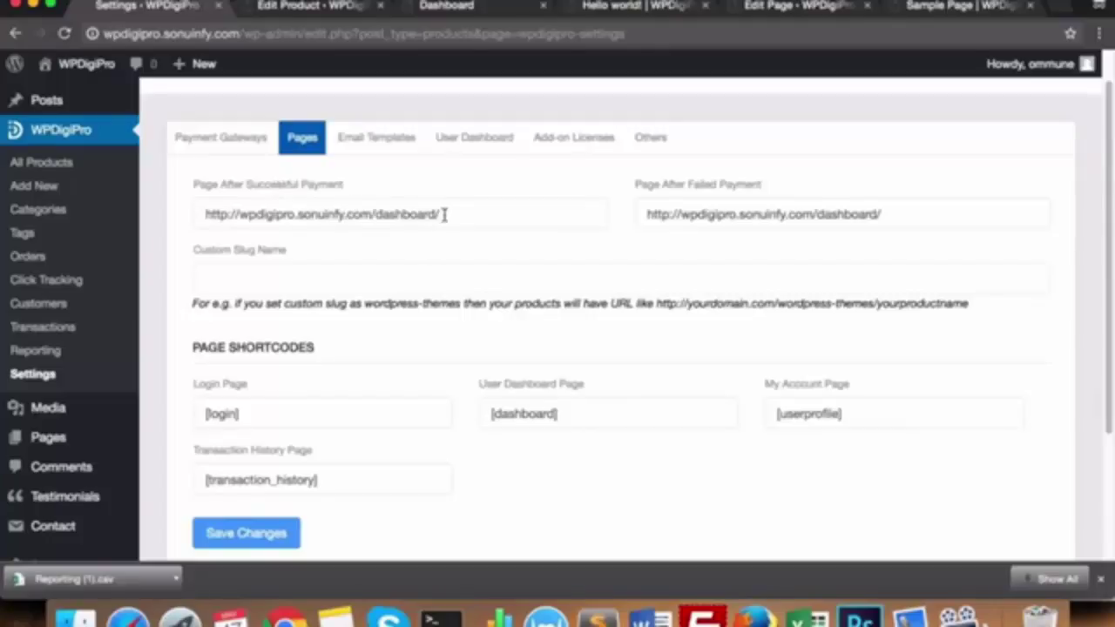
pyautogui.moveTo(444, 215); pyautogui.dragTo(208, 212)
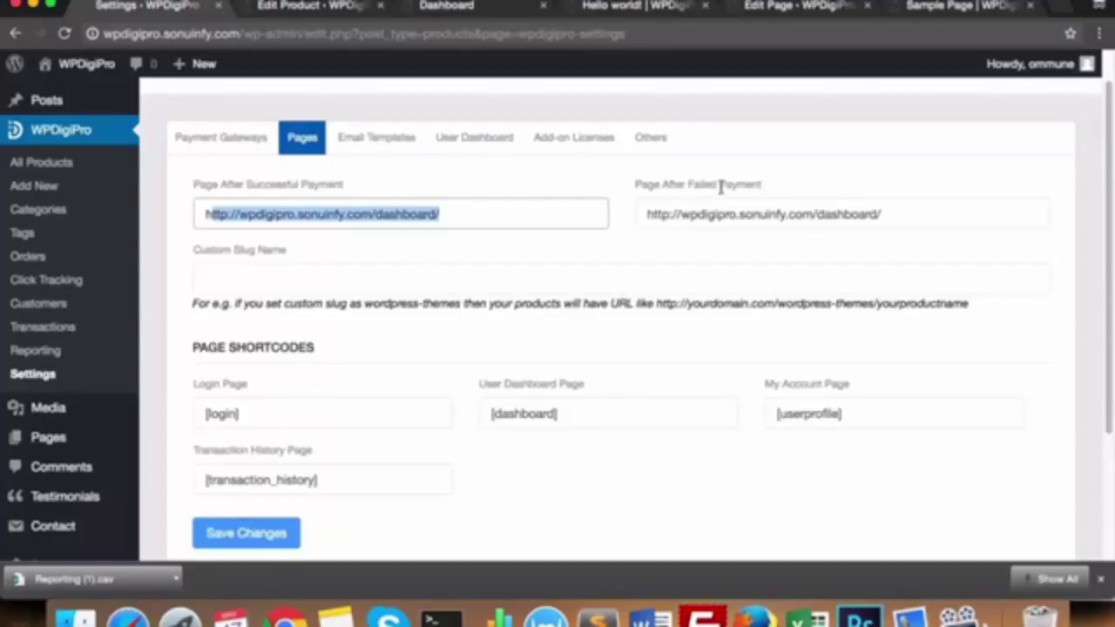
pyautogui.moveTo(904, 209); pyautogui.dragTo(635, 213)
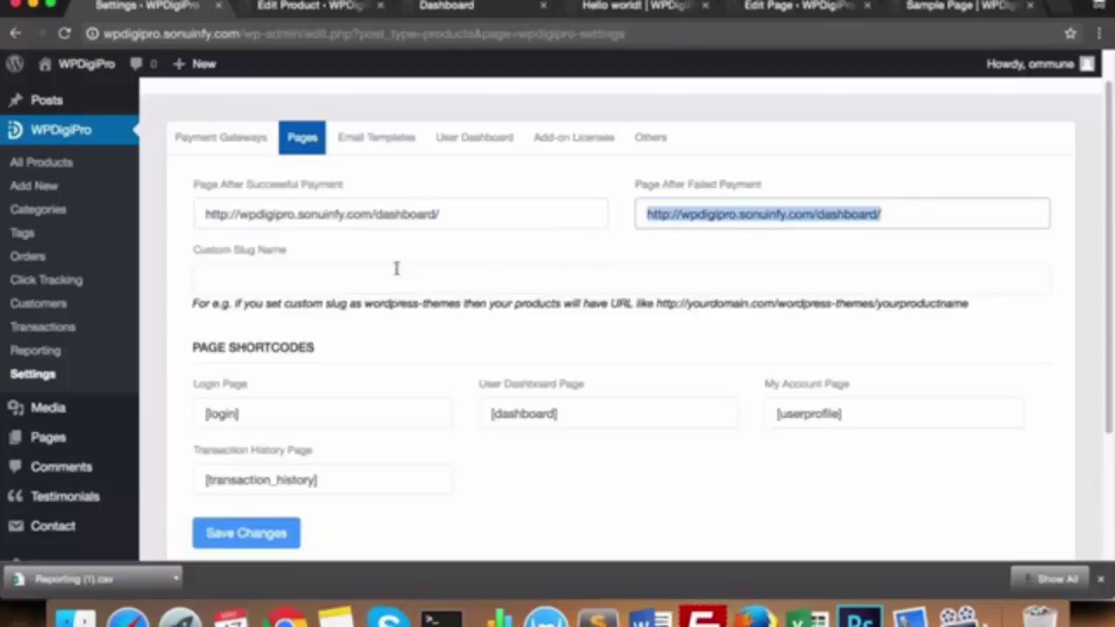
pyautogui.click(290, 281)
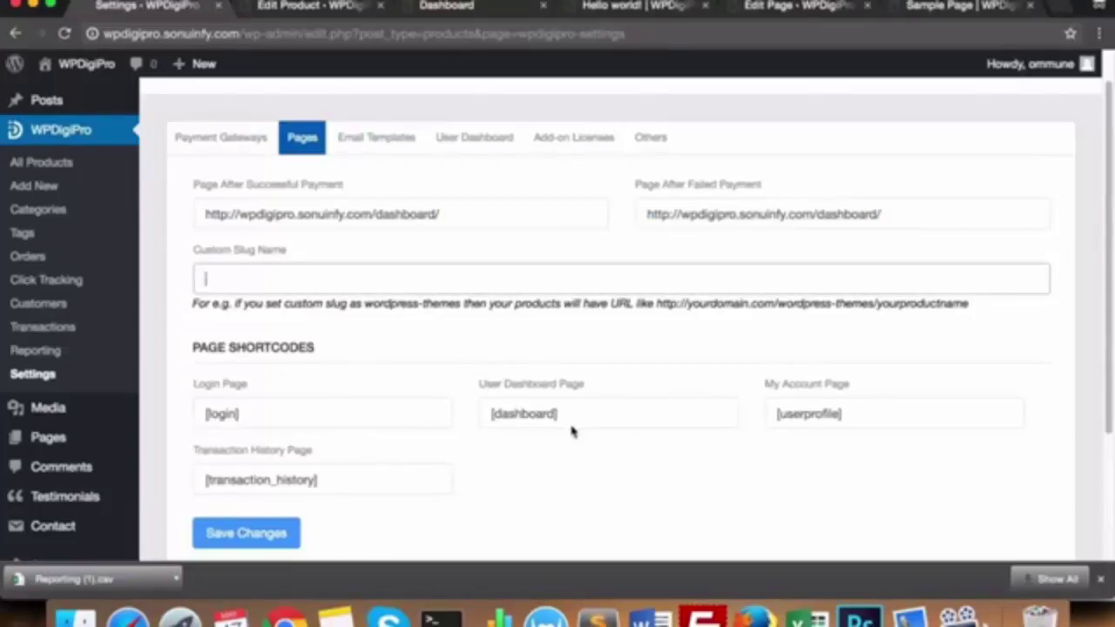
# Load the Admin Email For New Order template and preview its available shortcodes
pyautogui.click(369, 142)
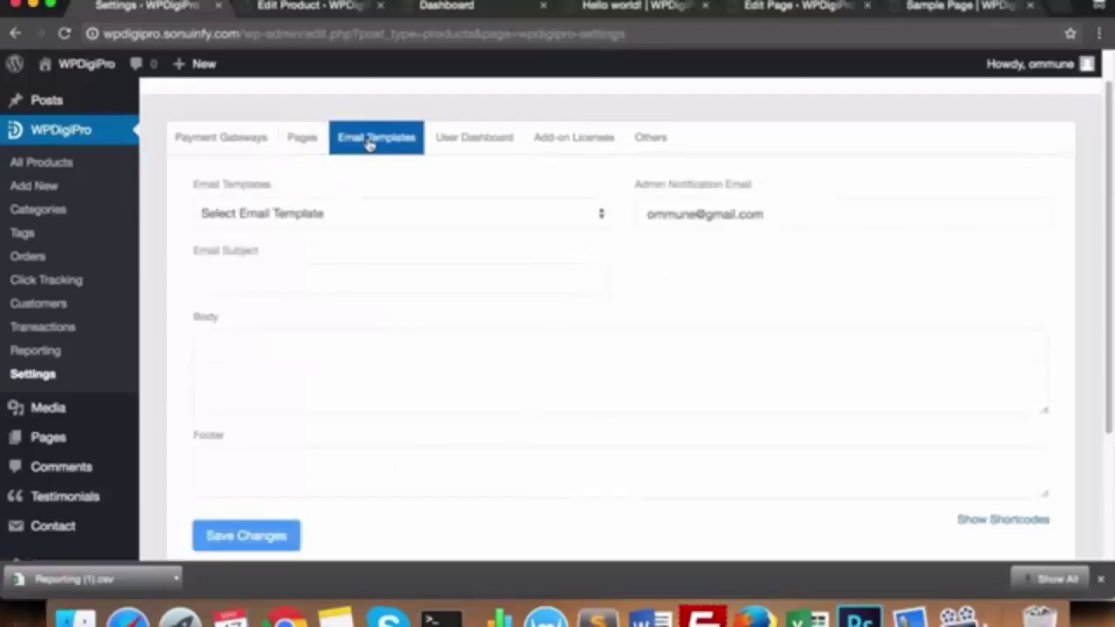
pyautogui.click(371, 216)
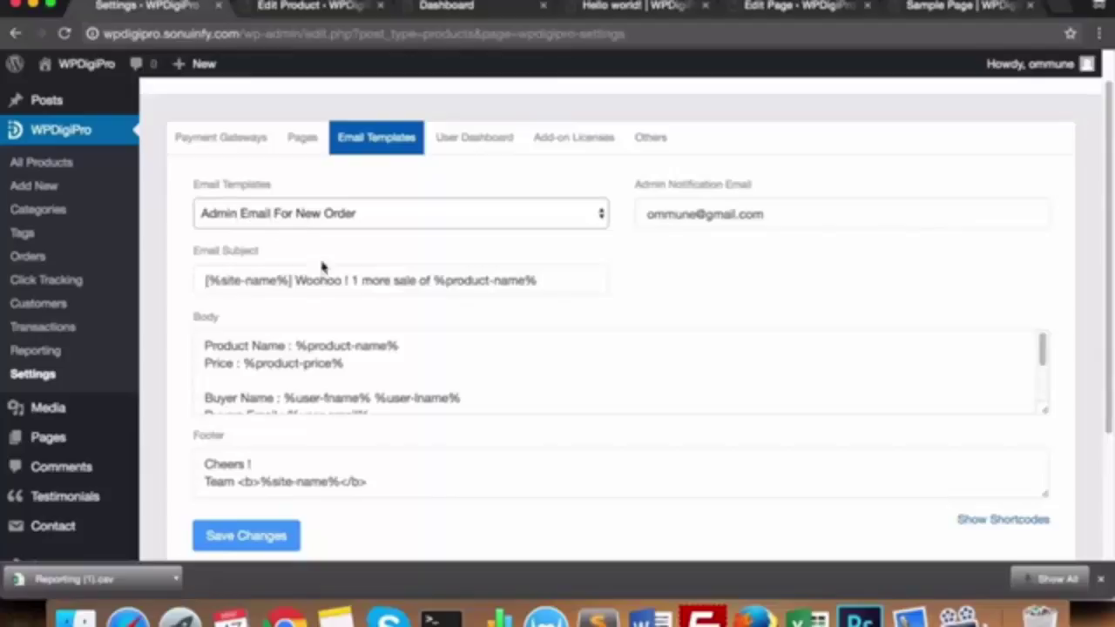
pyautogui.scroll(-1, 431, 294)
pyautogui.scroll(-1, 453, 309)
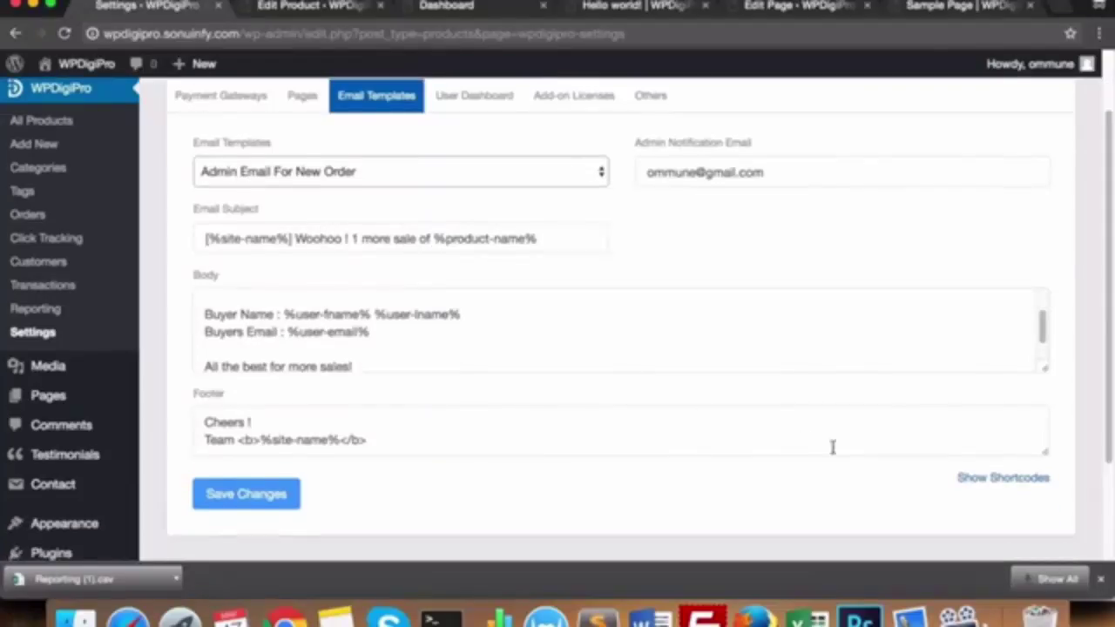
pyautogui.click(997, 482)
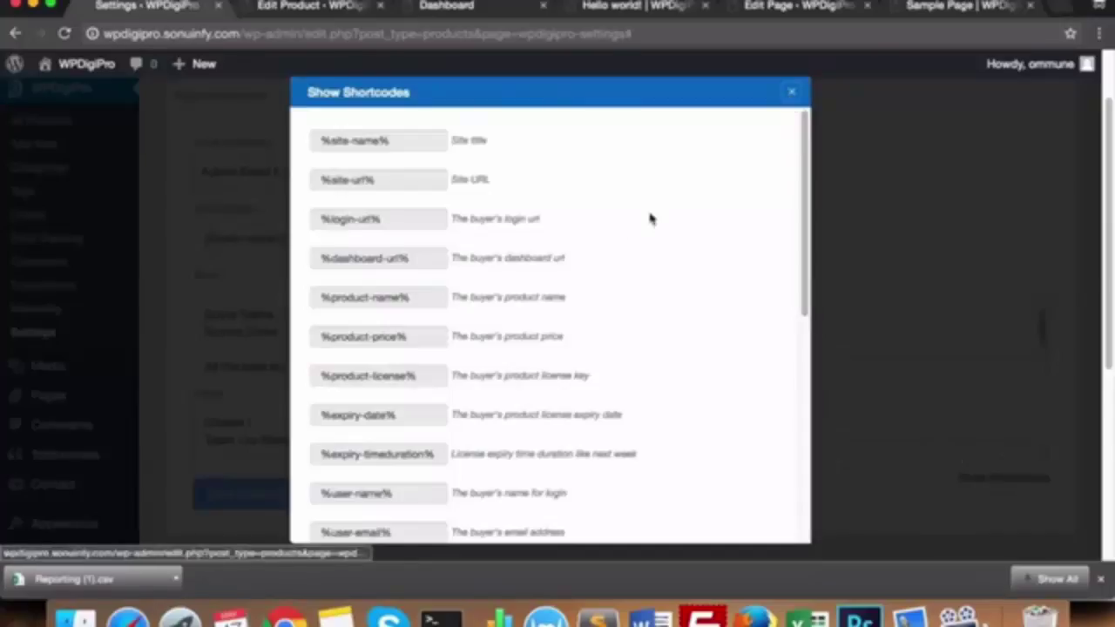
pyautogui.press('Escape')
pyautogui.click(462, 398)
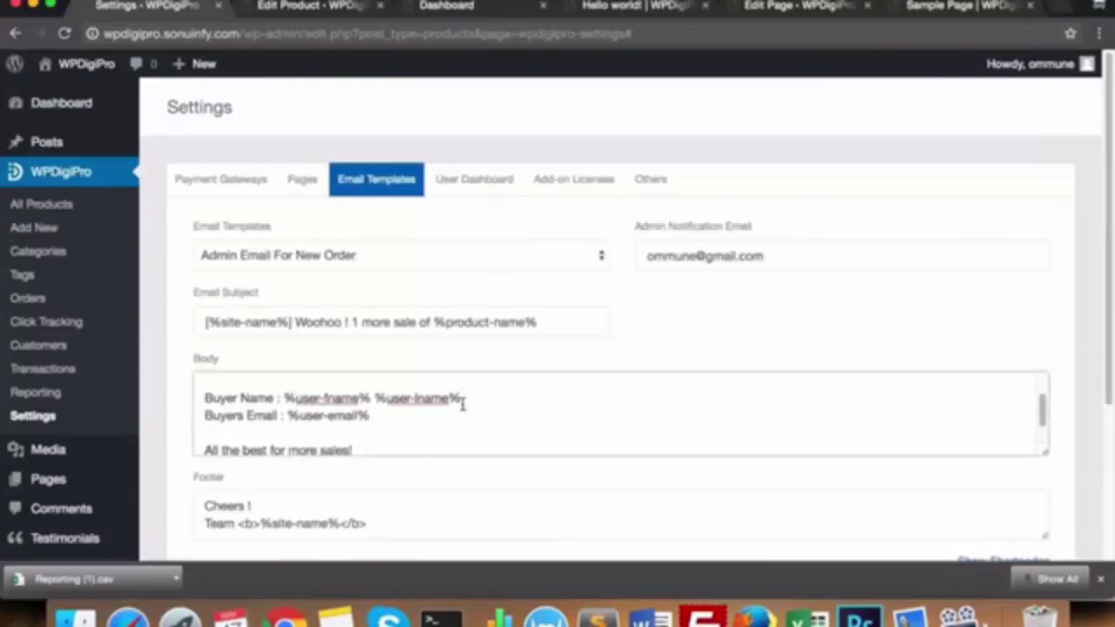
# Compare the User Dashboard appearance settings with the customer's front-end My Account page
pyautogui.click(462, 180)
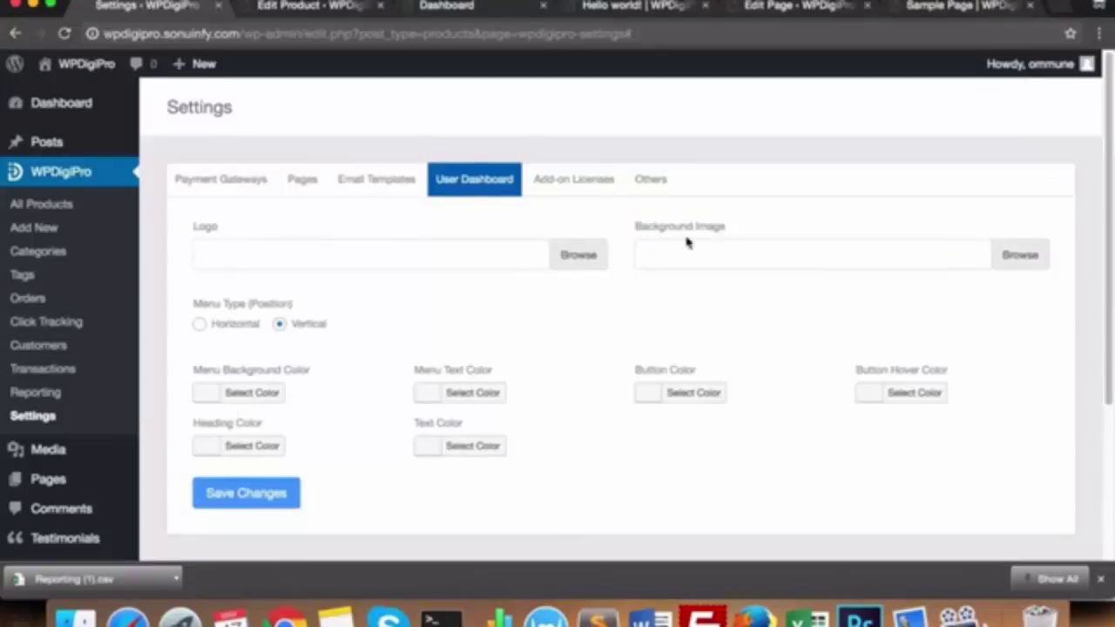
pyautogui.click(429, 5)
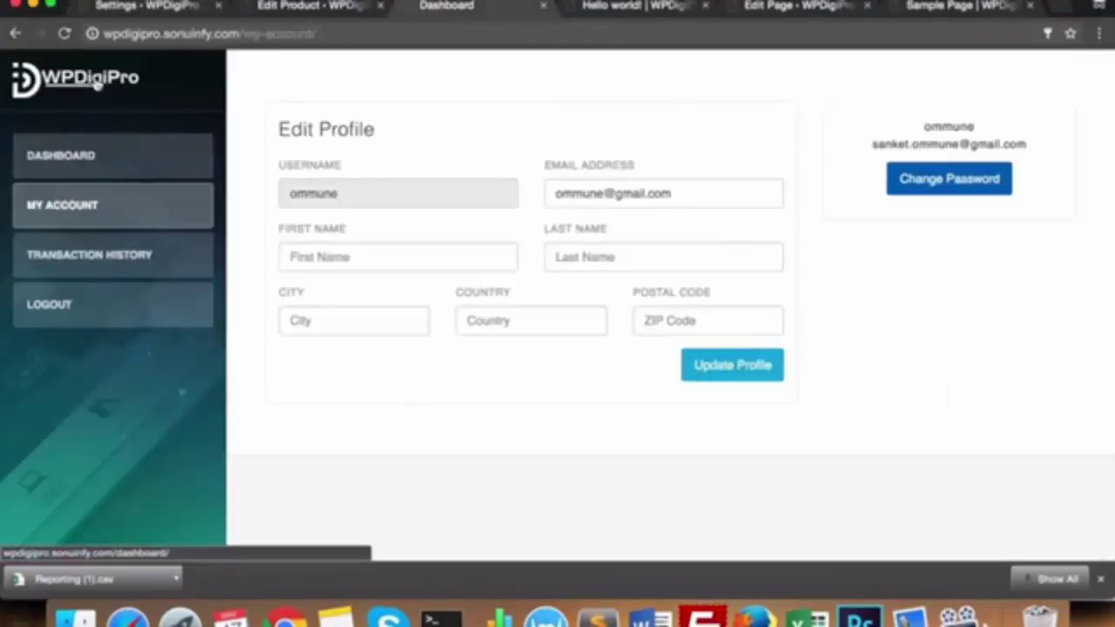
pyautogui.click(235, 7)
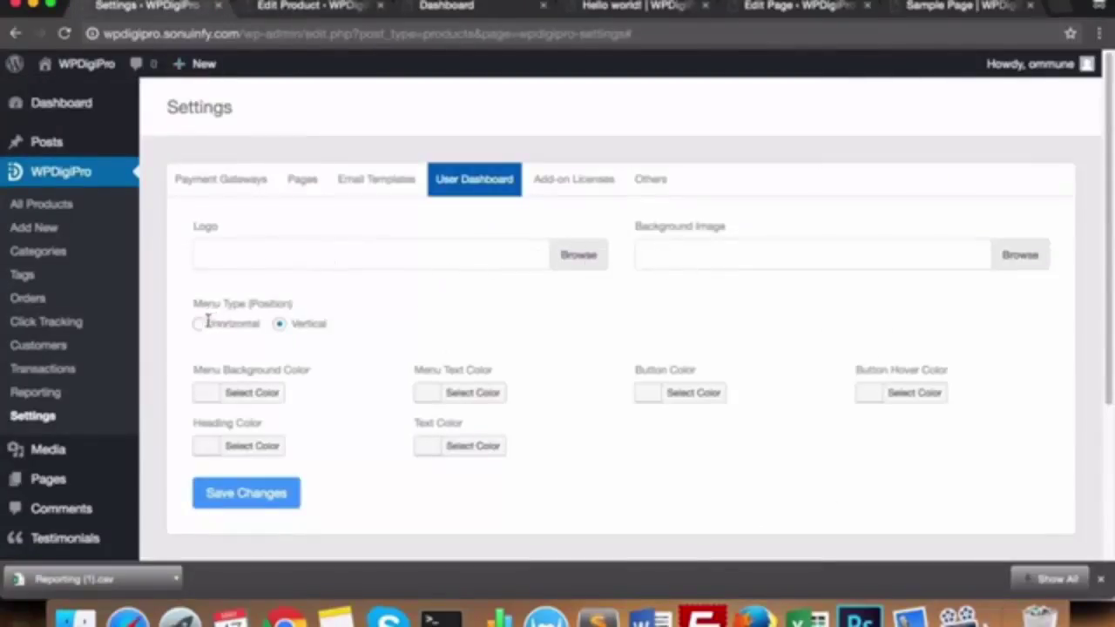
pyautogui.click(422, 7)
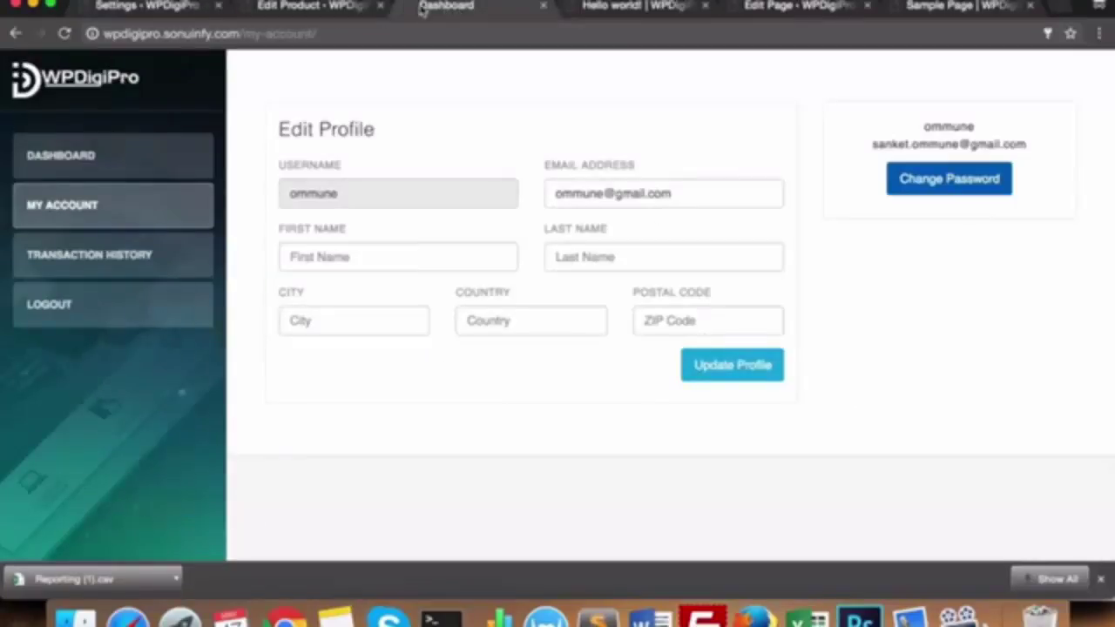
# Move the Dashboard browser tab next to Settings and recheck the My Account page
pyautogui.moveTo(421, 7); pyautogui.dragTo(260, 7)
pyautogui.click(123, 8)
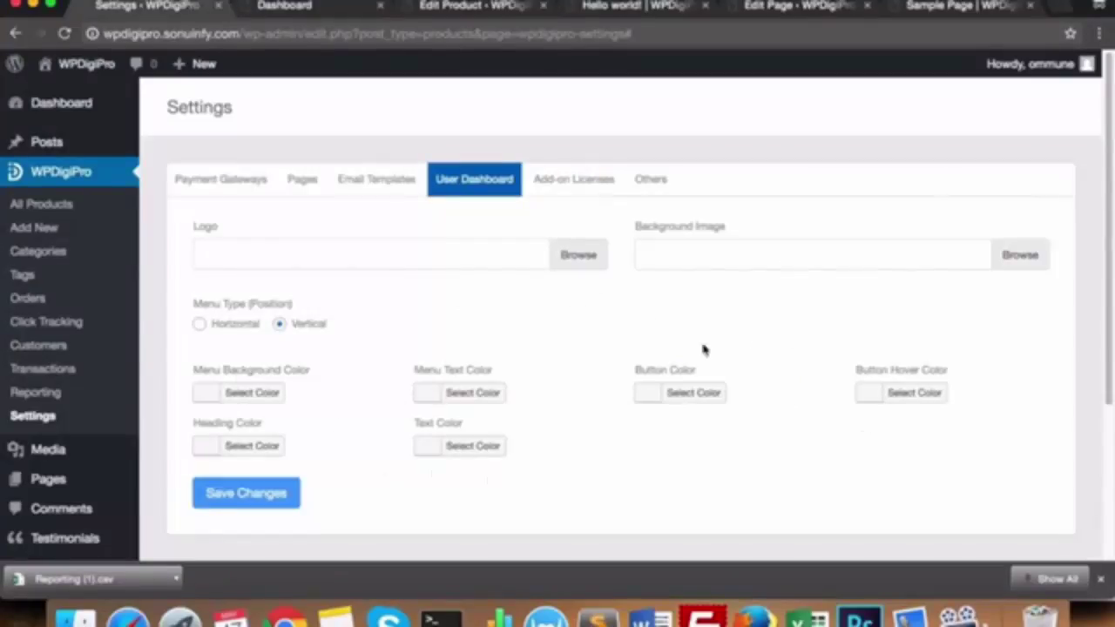
pyautogui.click(296, 7)
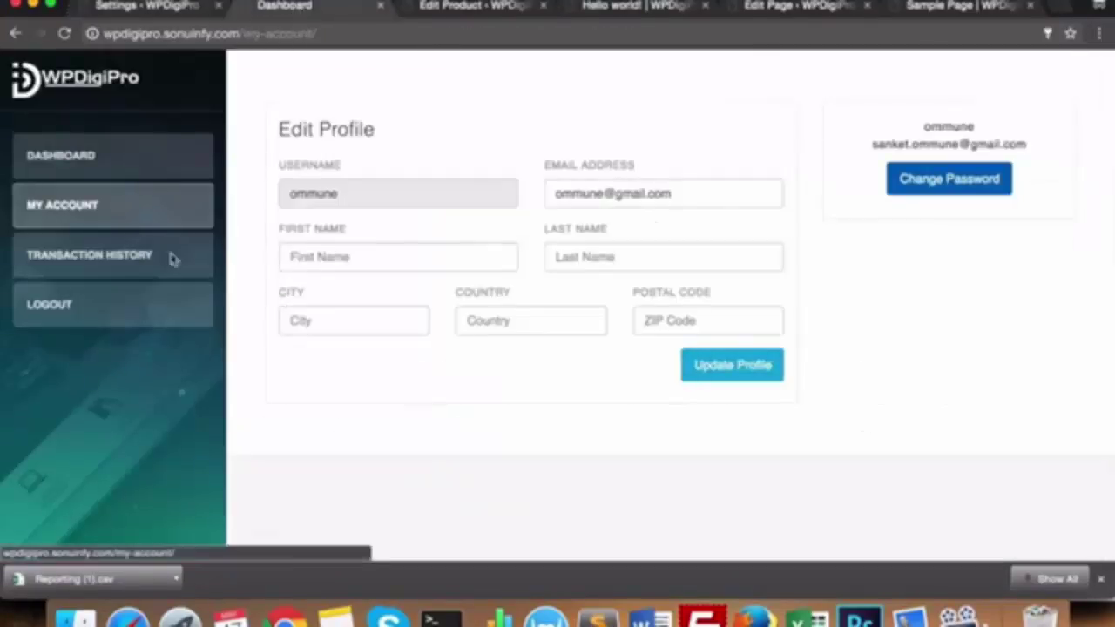
pyautogui.click(152, 7)
# Check Add-on Licenses, then review Others: renewal policy link, USD currency, powered-by credit link
pyautogui.click(570, 186)
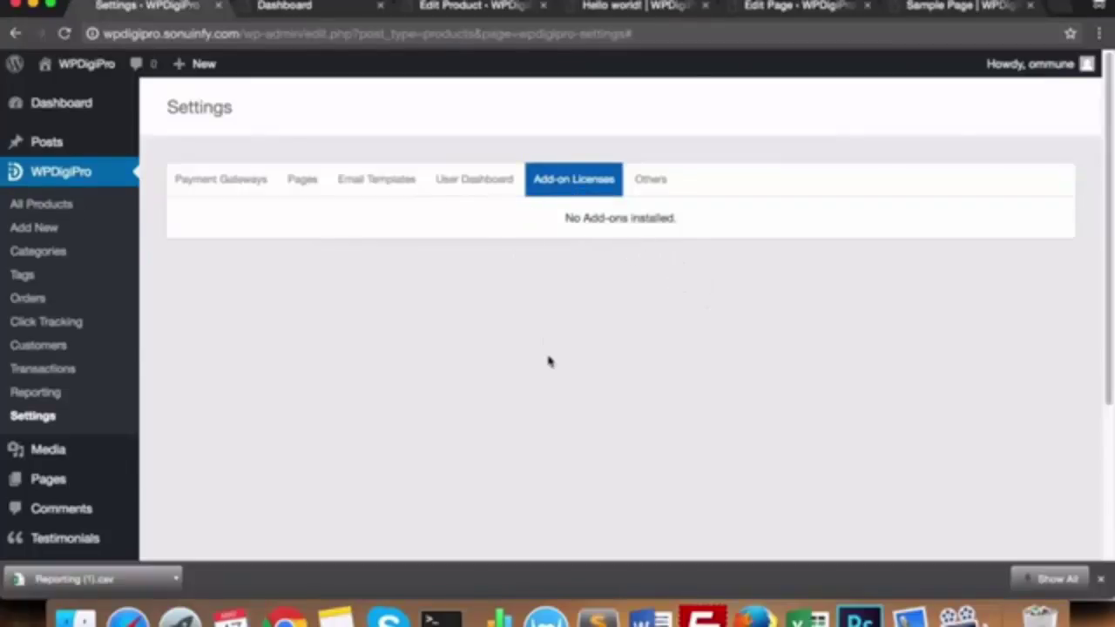
pyautogui.click(648, 182)
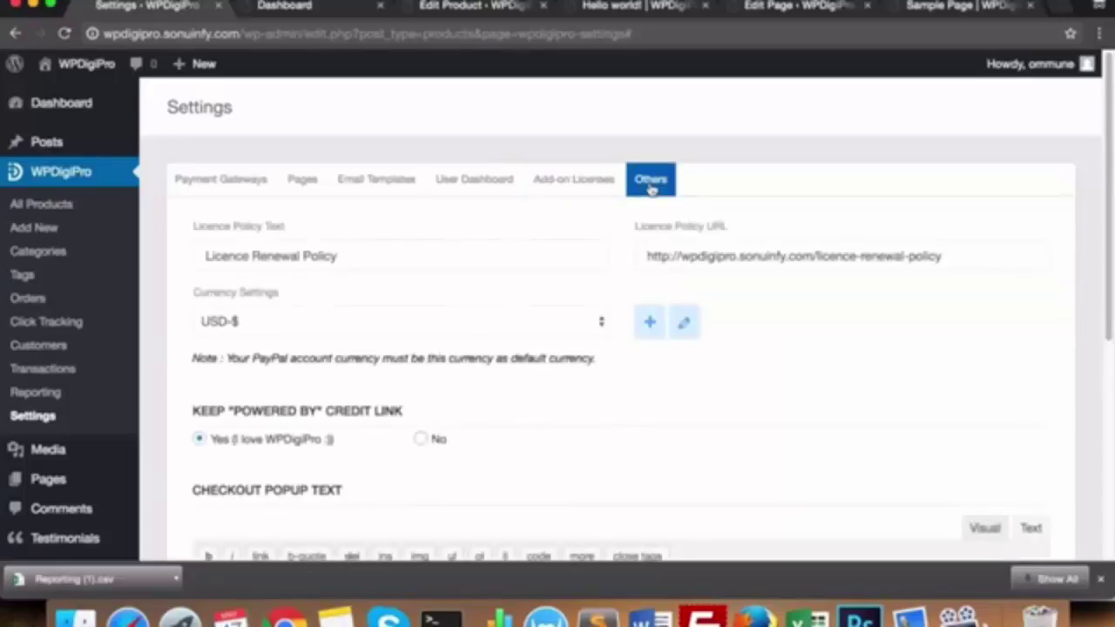
pyautogui.scroll(-1, 648, 183)
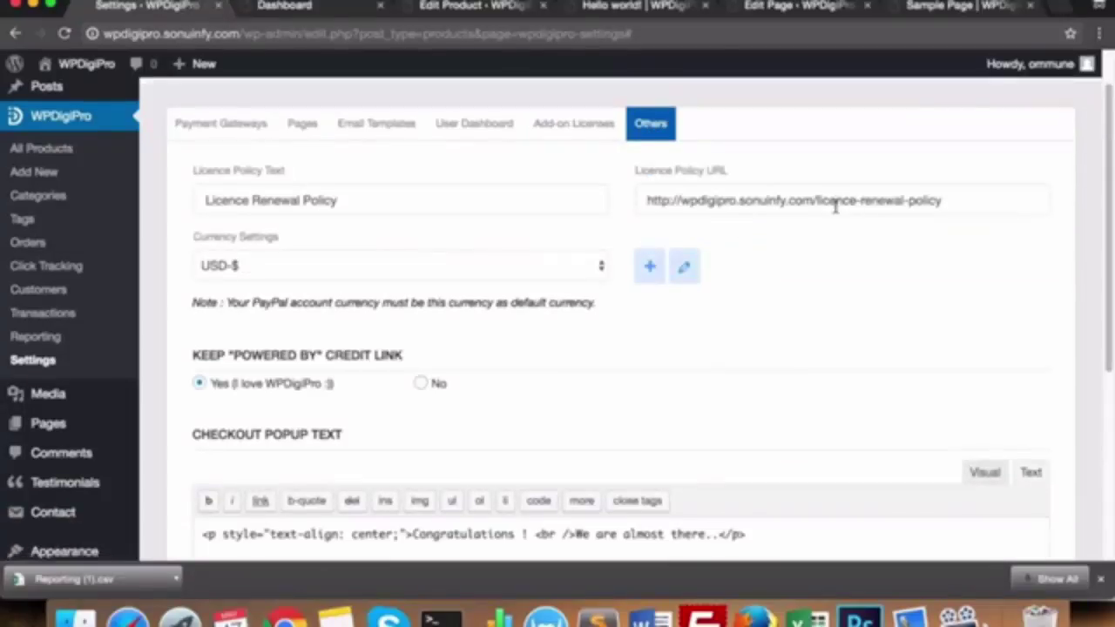
pyautogui.scroll(-1, 291, 182)
pyautogui.scroll(2, 438, 254)
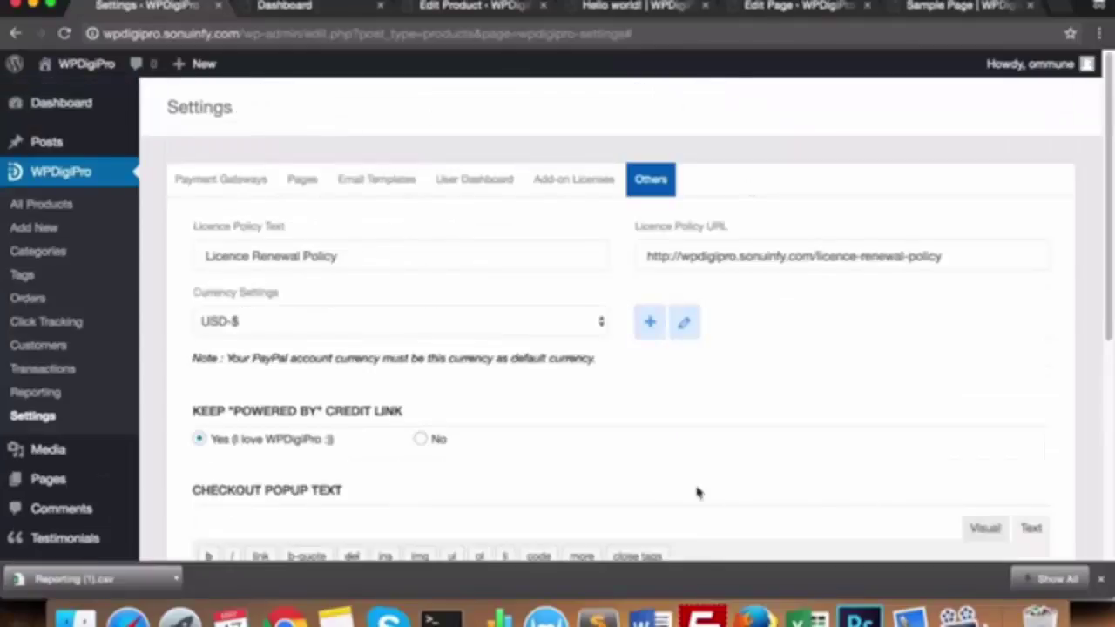
# Open WPDigiPro Reporting and scroll through the Sales Report
pyautogui.click(45, 394)
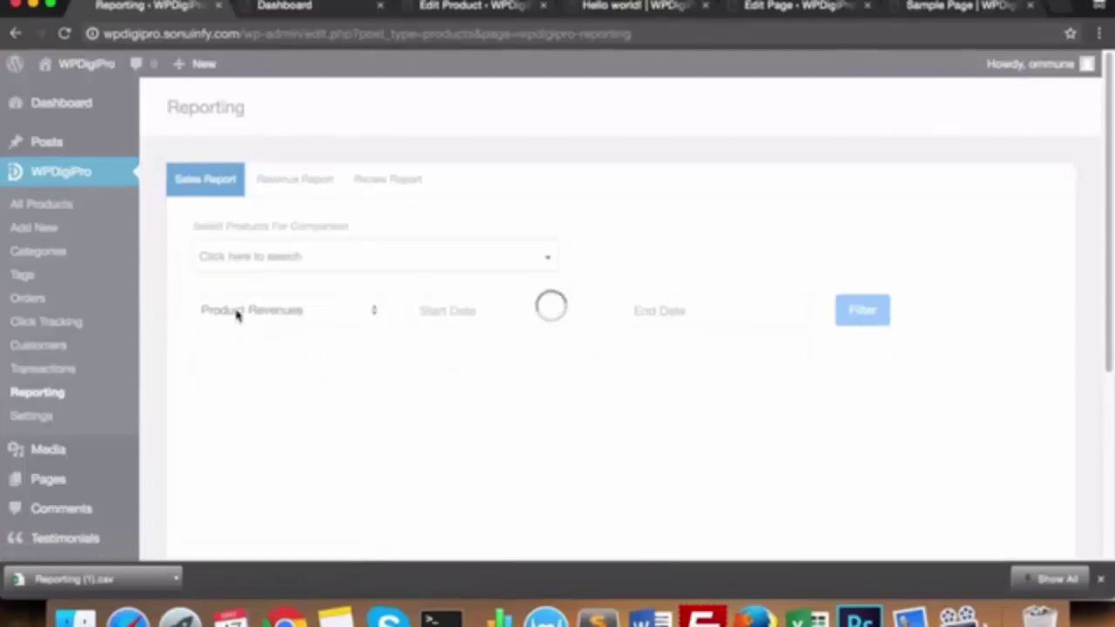
pyautogui.scroll(-3, 379, 326)
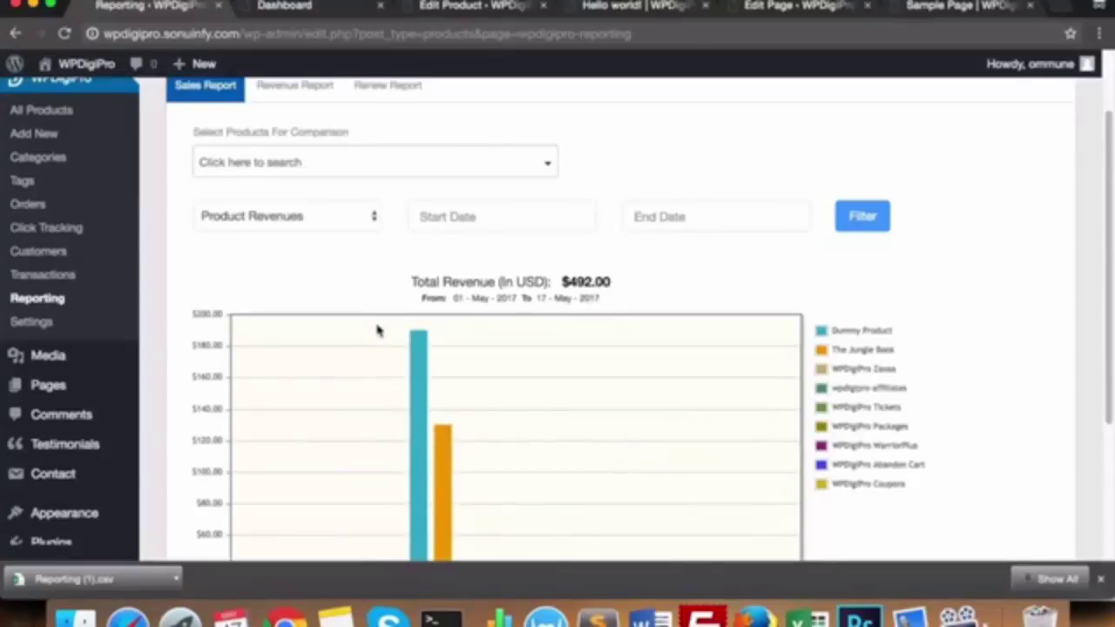
pyautogui.scroll(-3, 368, 334)
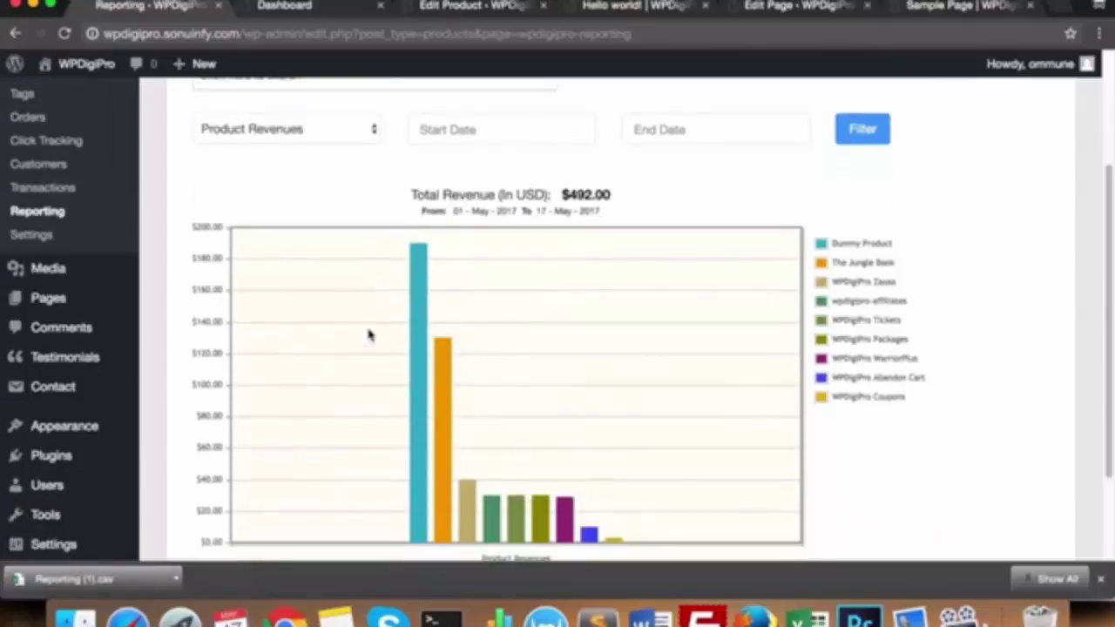
pyautogui.moveTo(418, 436)
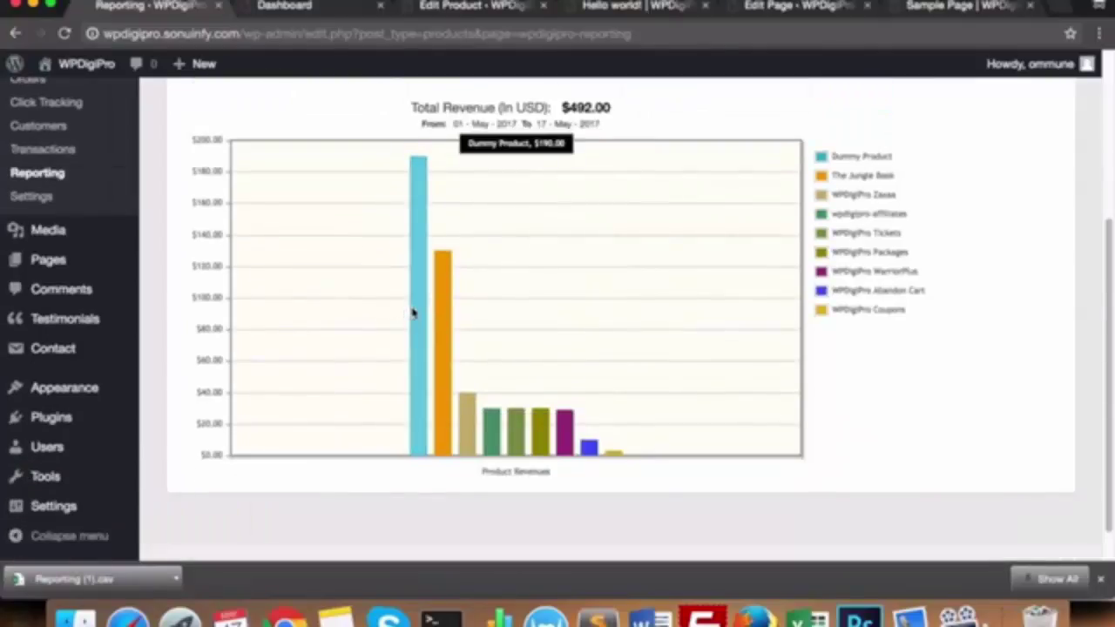
pyautogui.scroll(5, 542, 402)
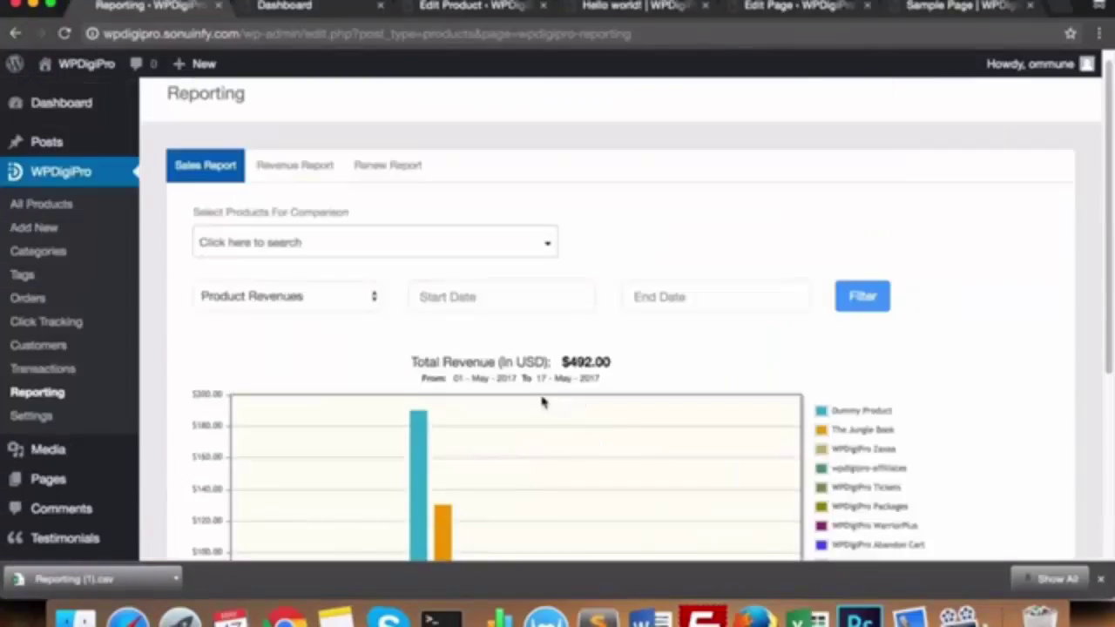
# View the Revenue Report, then the Renew Report showing no records
pyautogui.click(288, 180)
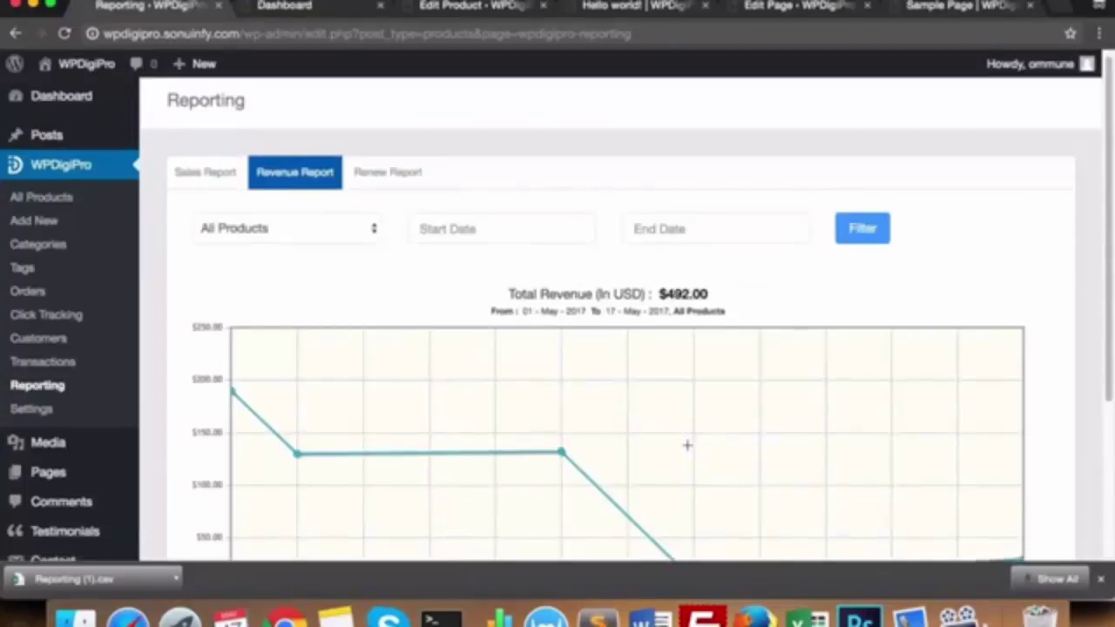
pyautogui.scroll(-3, 686, 445)
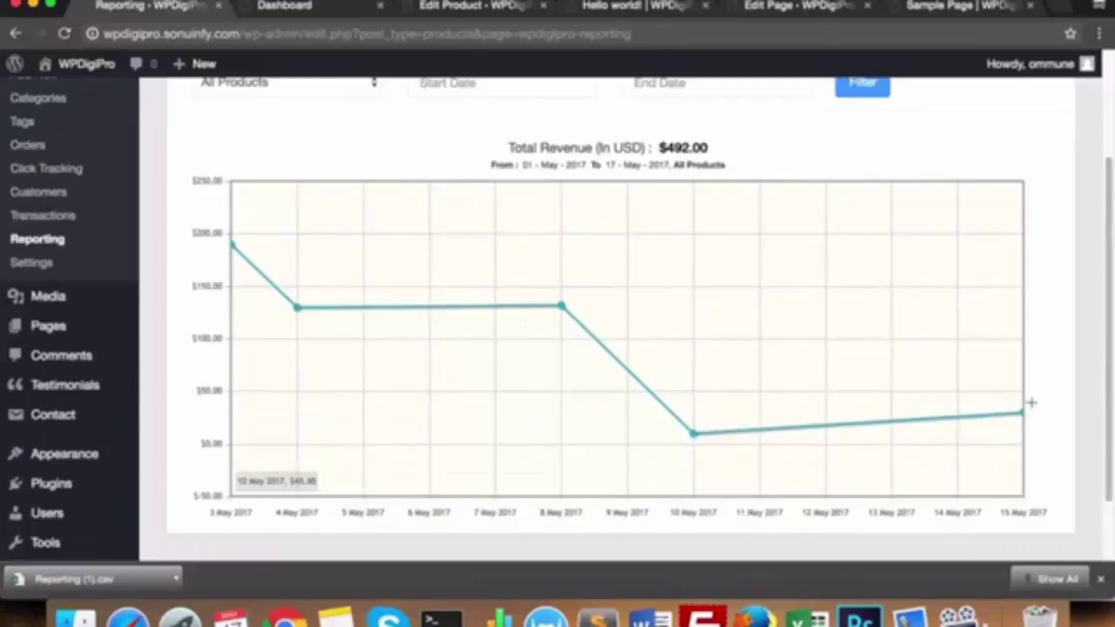
pyautogui.scroll(3, 832, 383)
pyautogui.click(385, 181)
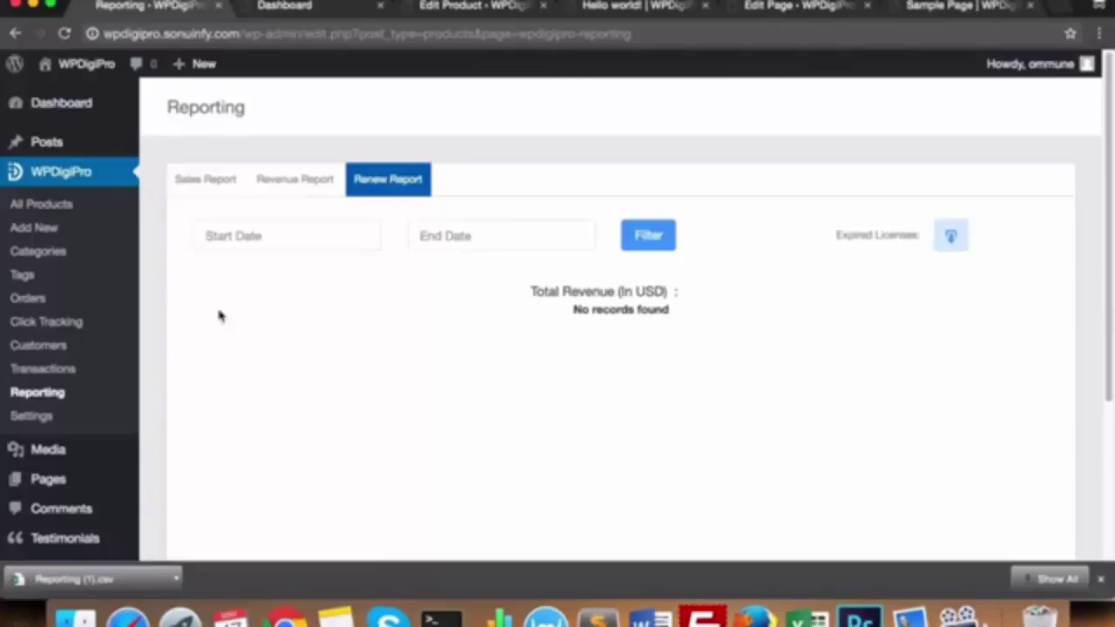
# Scroll through the Transaction History table of IDs, products, dates, payment modes and amounts
pyautogui.click(44, 368)
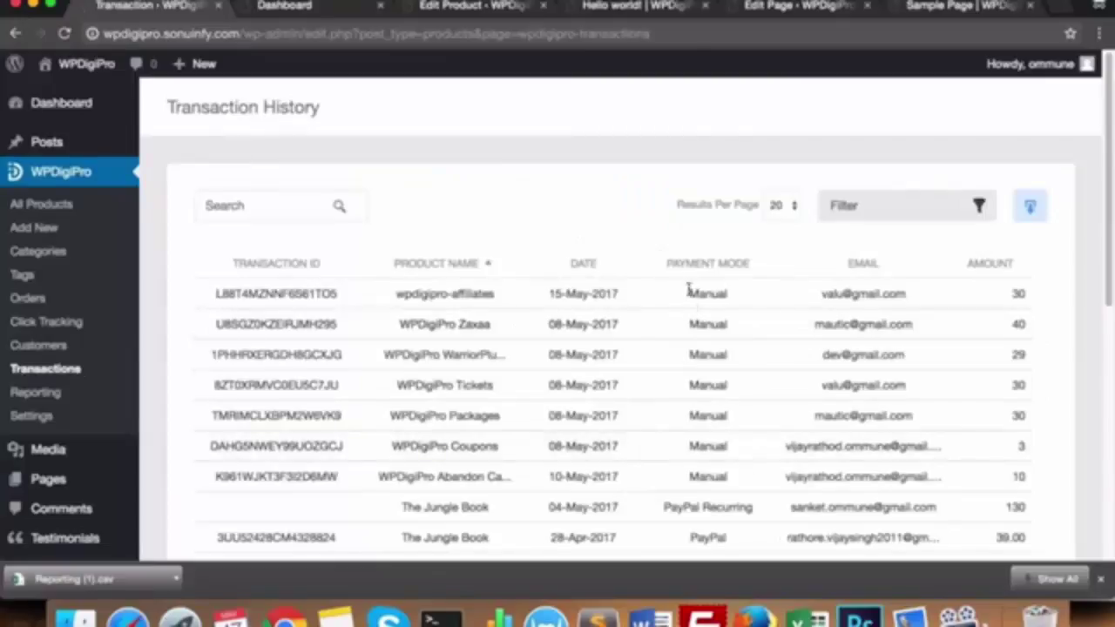
pyautogui.scroll(-3, 692, 274)
pyautogui.scroll(-4, 693, 272)
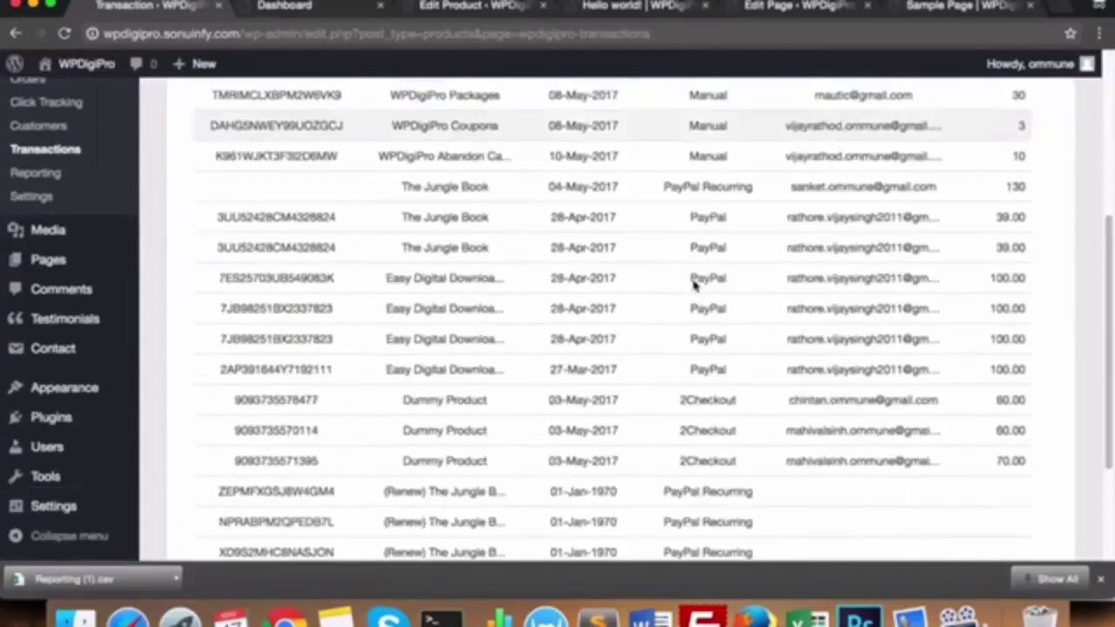
pyautogui.scroll(7, 692, 277)
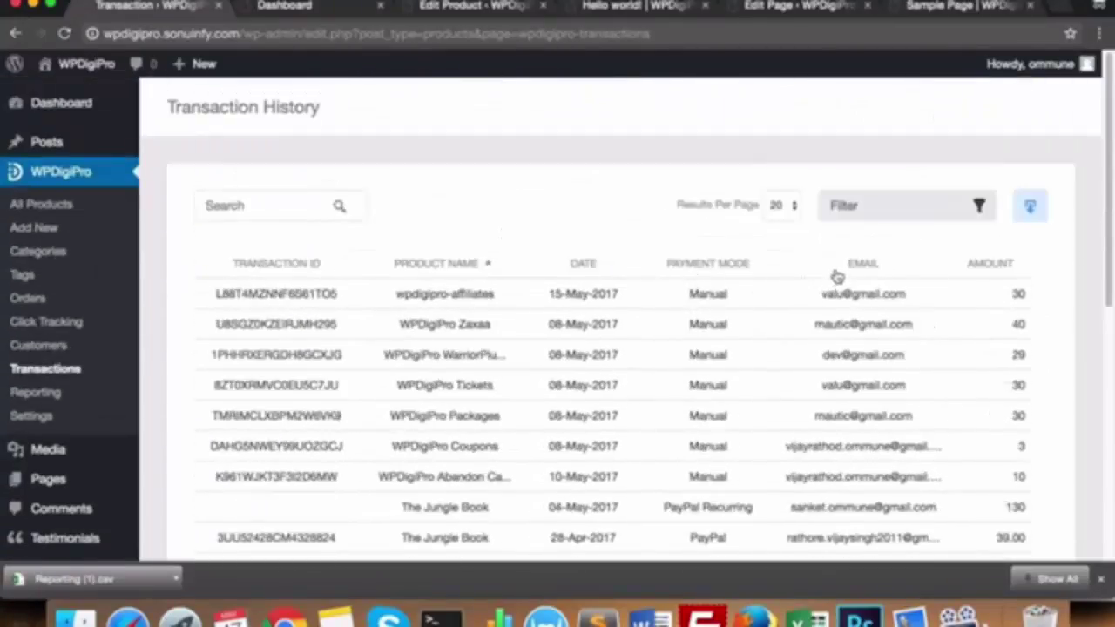
# Open the first customer's details and select the licence key of their first purchase
pyautogui.click(39, 344)
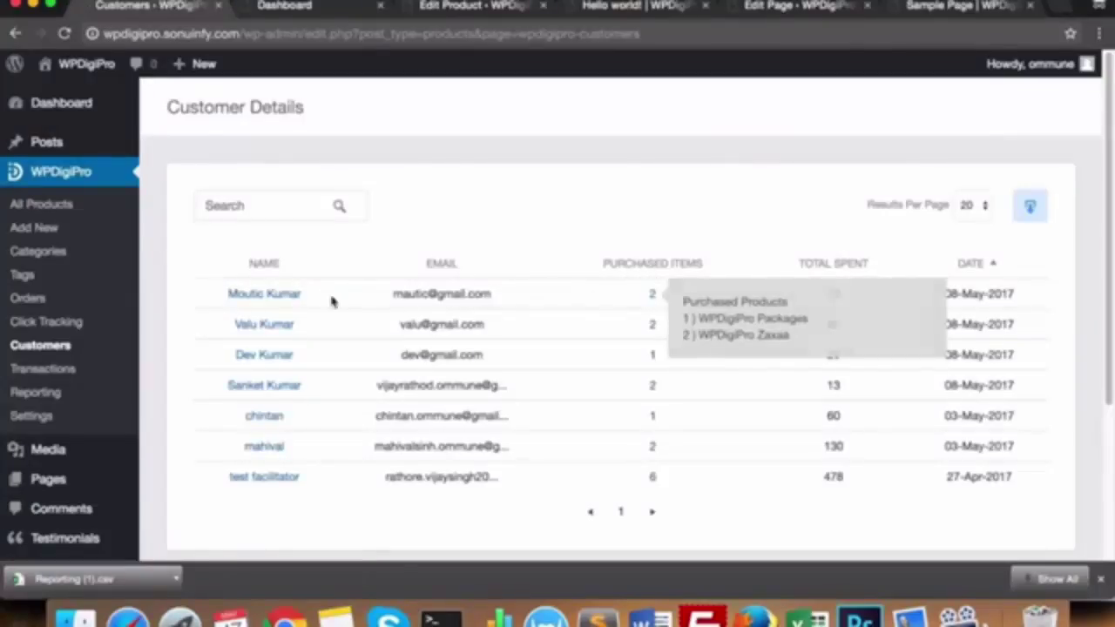
pyautogui.click(266, 296)
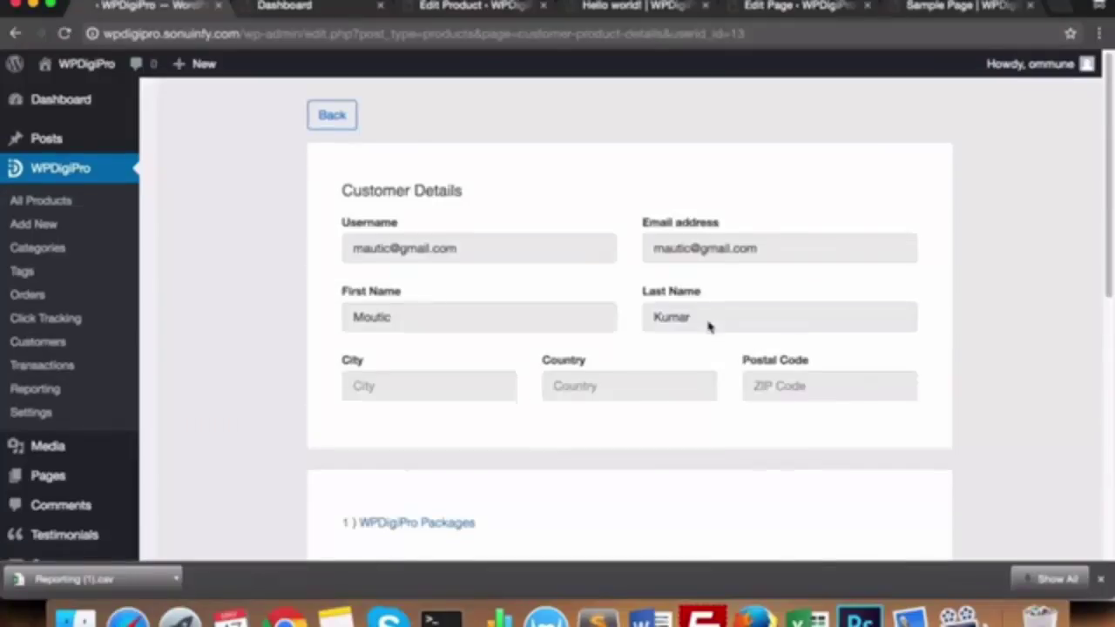
pyautogui.scroll(-5, 708, 327)
pyautogui.doubleClick(455, 294)
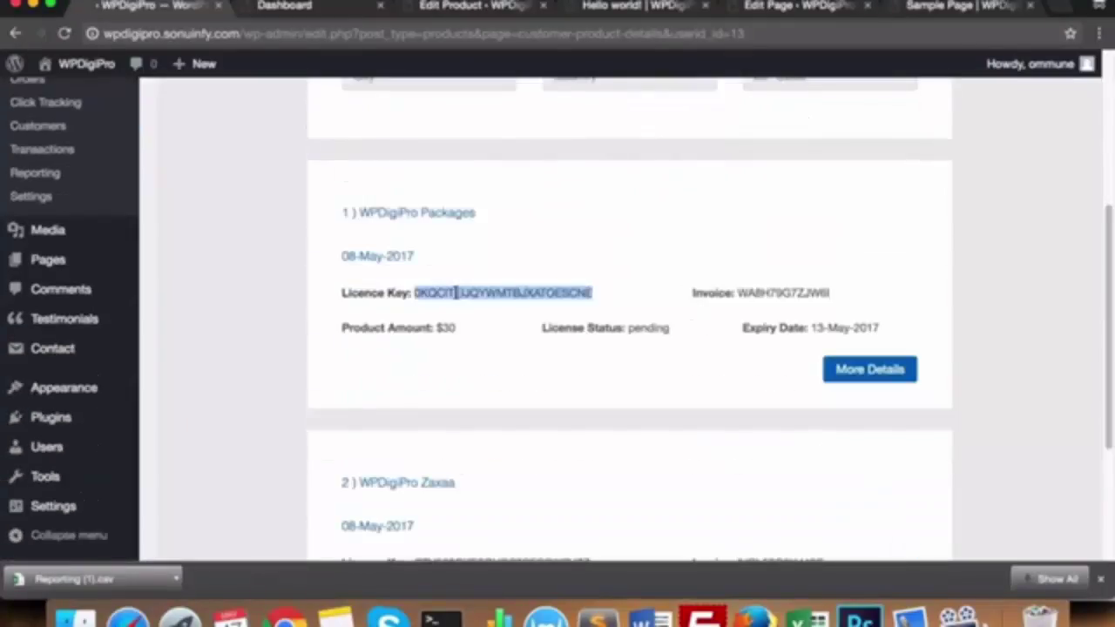
pyautogui.scroll(2, 454, 294)
pyautogui.scroll(3, 455, 296)
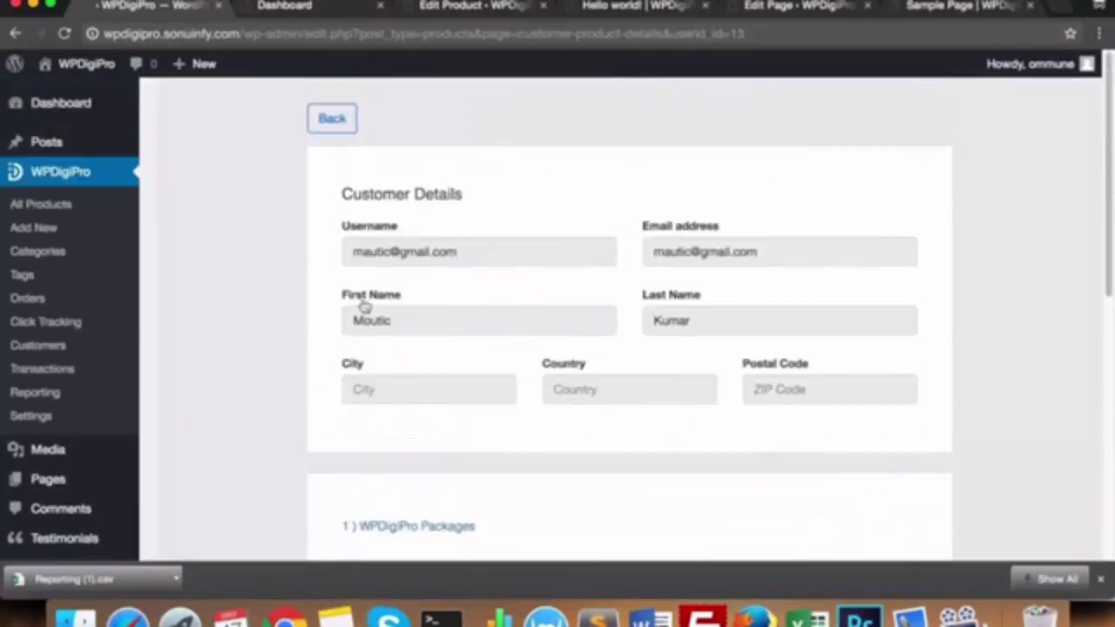
# Open the Create Campaign form on Click Tracking, try the Other URL and name fields, then cancel
pyautogui.click(64, 326)
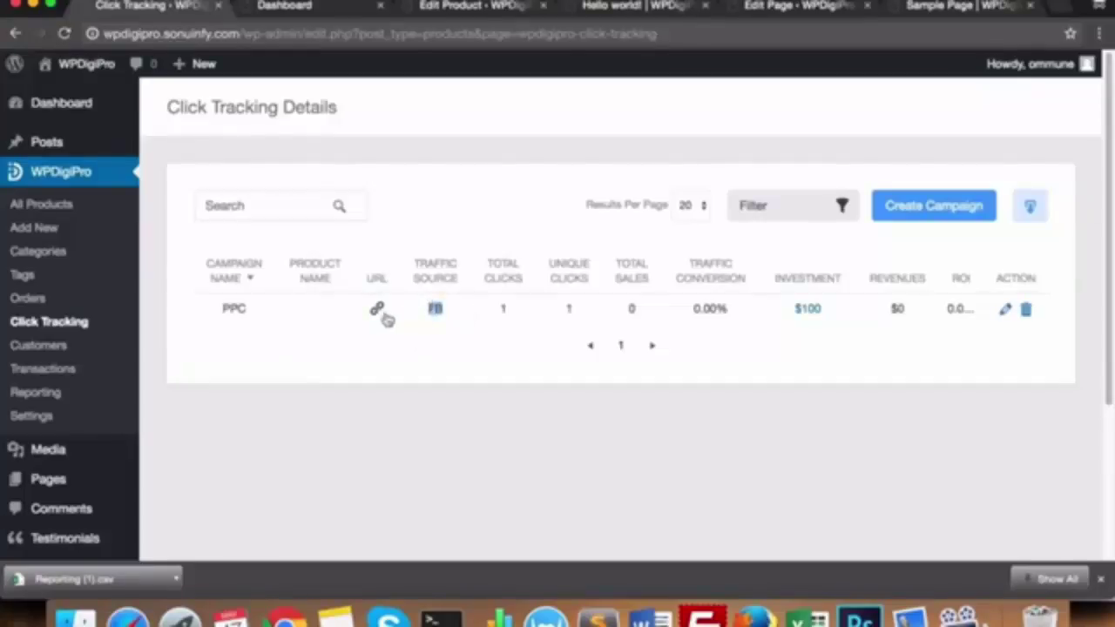
pyautogui.click(915, 214)
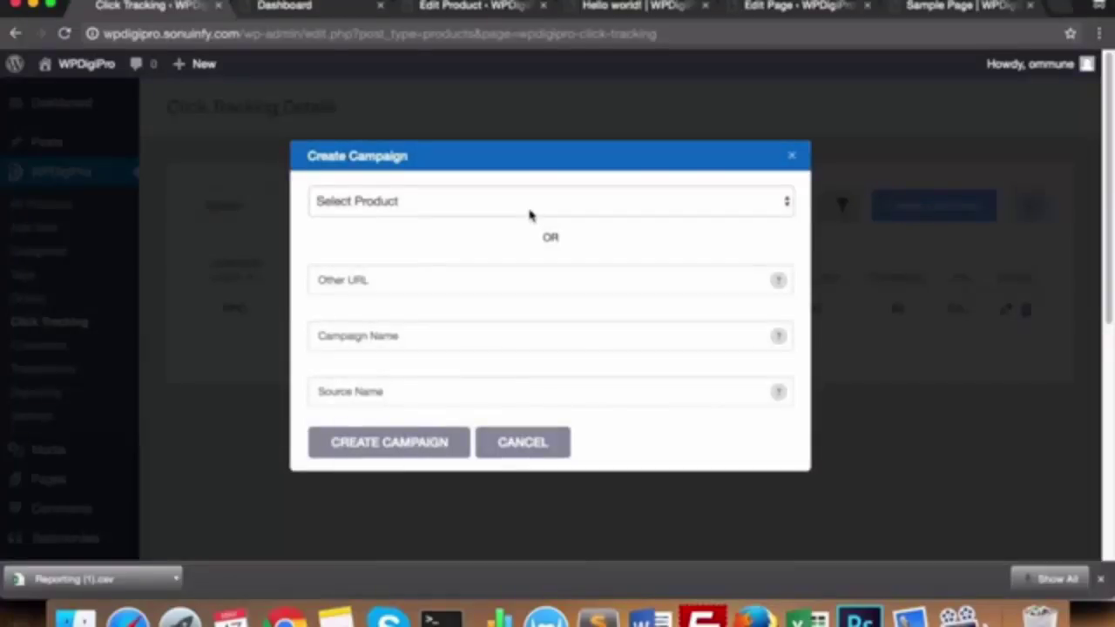
pyautogui.click(514, 279)
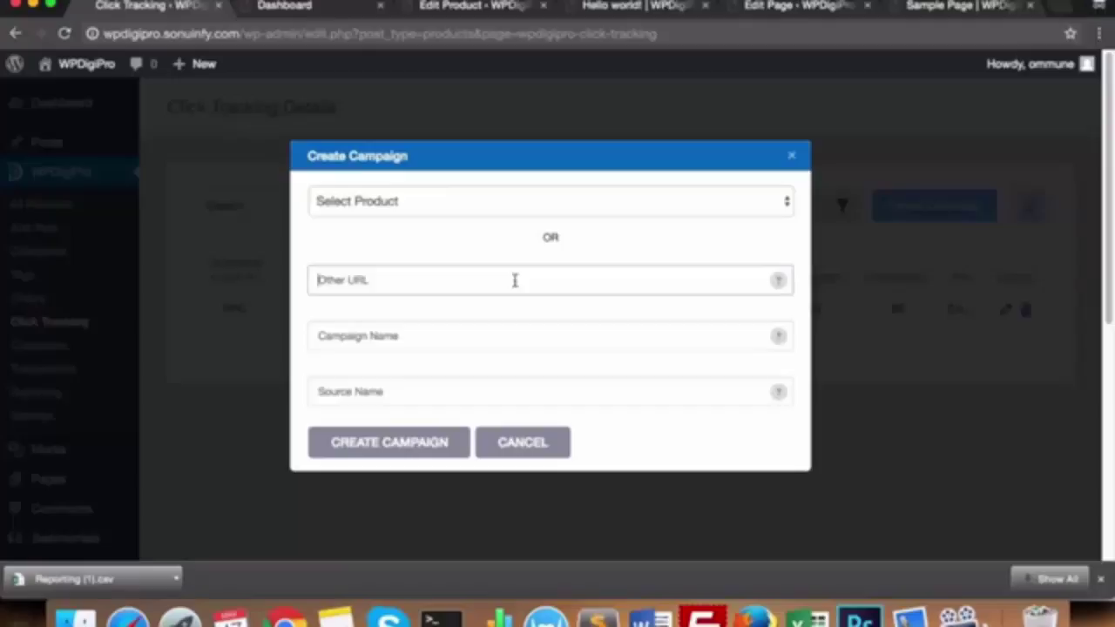
pyautogui.click(457, 335)
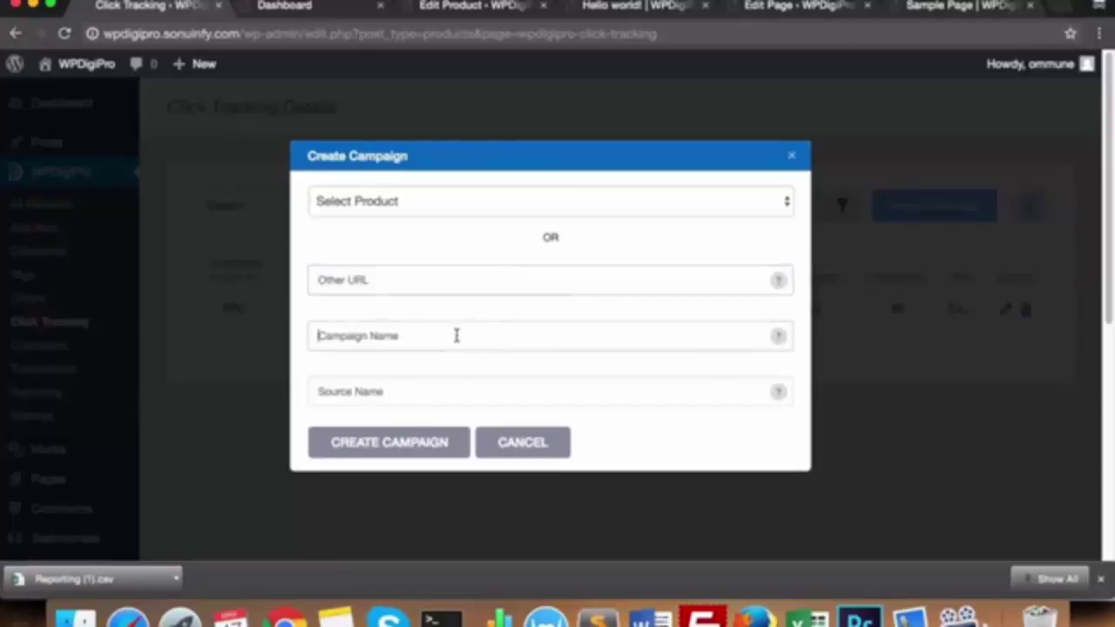
pyautogui.click(525, 446)
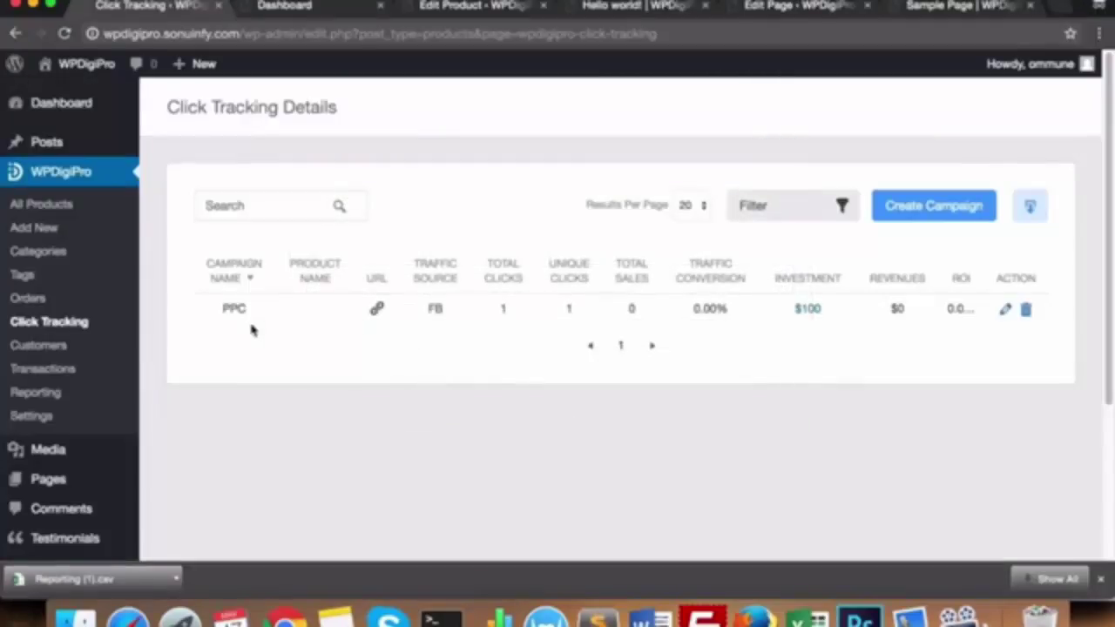
# Copy the PPC campaign's tracking URL, then open and cancel its edit form unchanged
pyautogui.click(376, 310)
pyautogui.click(1004, 311)
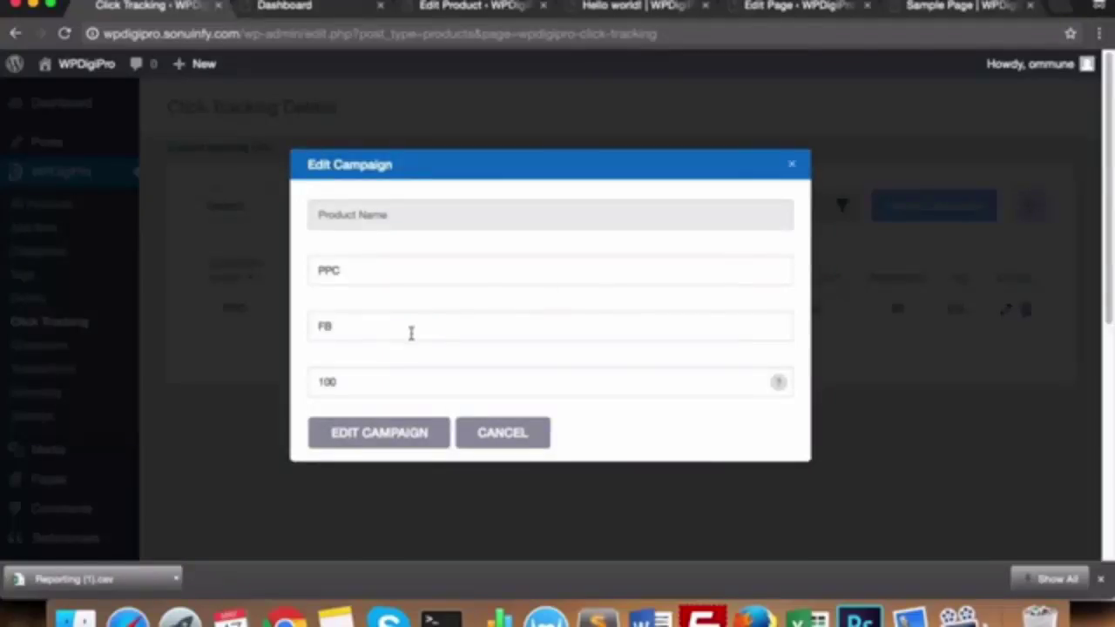
pyautogui.click(508, 433)
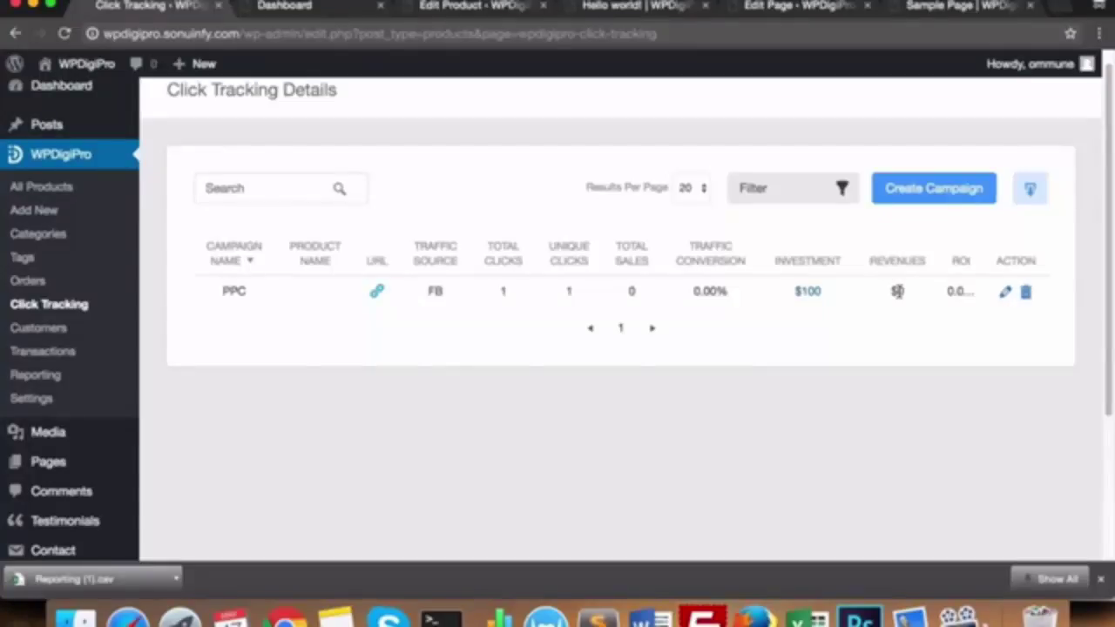
pyautogui.scroll(1, 897, 291)
pyautogui.click(35, 300)
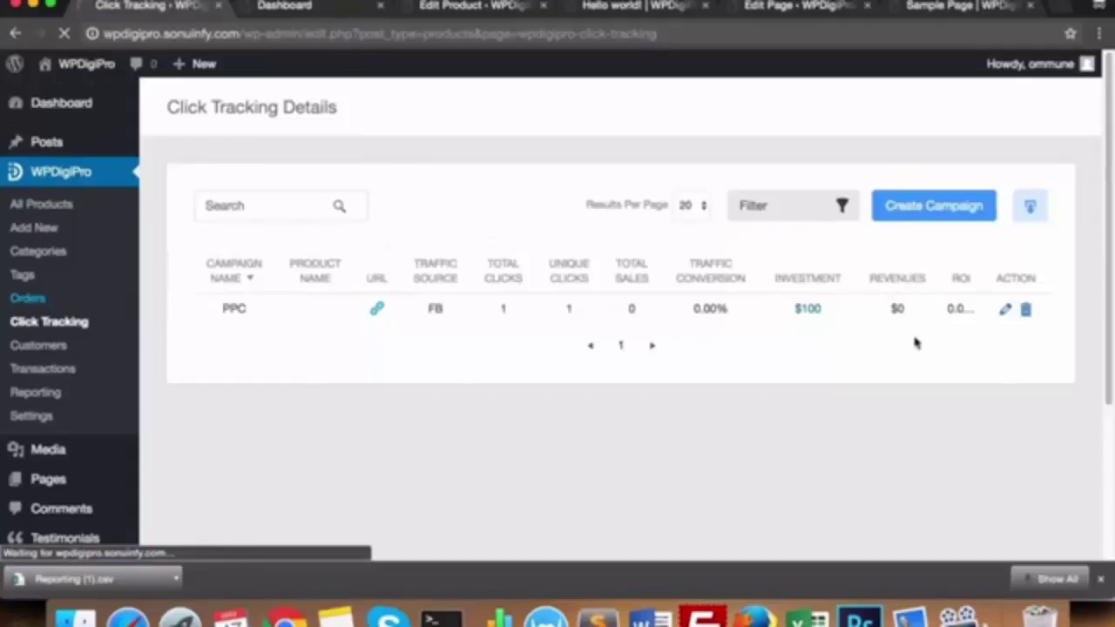
# Try the order search box and product filter dropdown without applying any filter
pyautogui.scroll(-1, 453, 259)
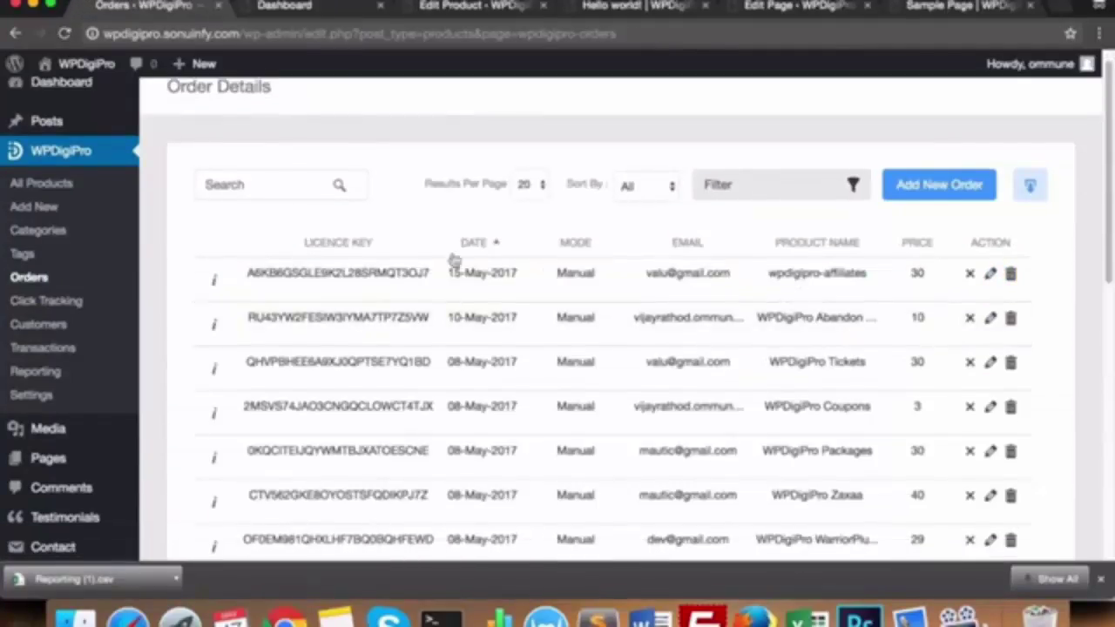
pyautogui.click(261, 185)
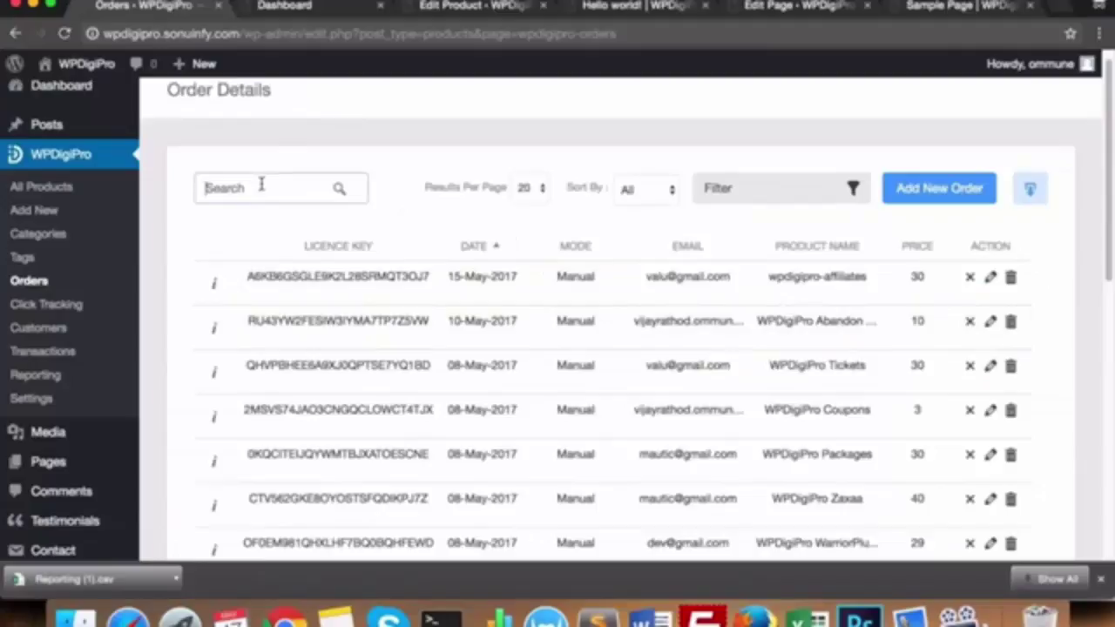
pyautogui.click(821, 188)
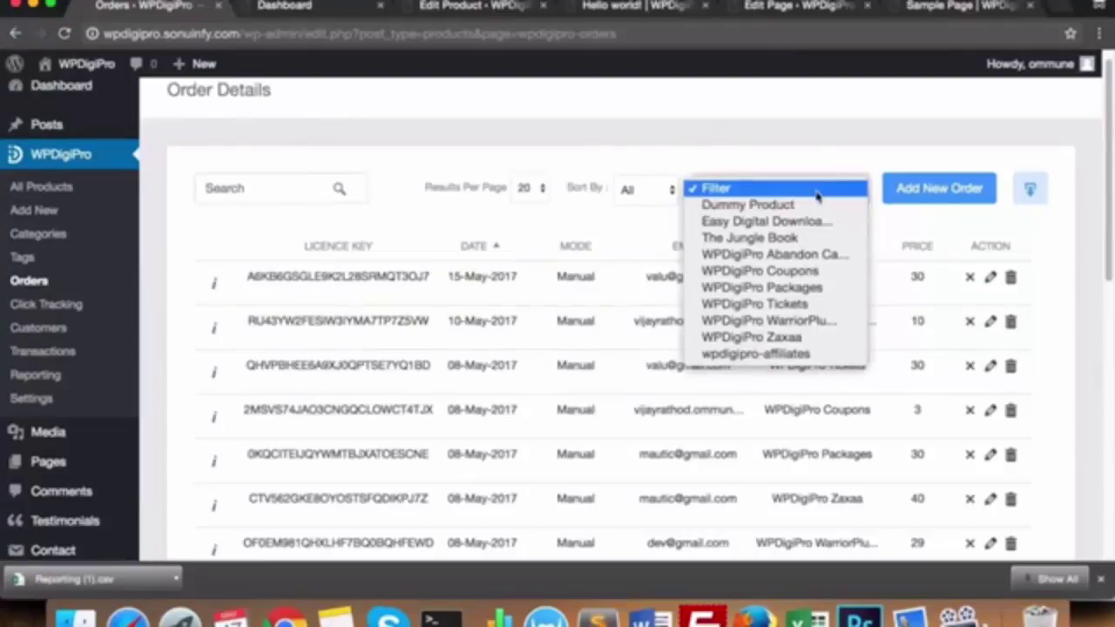
pyautogui.click(621, 231)
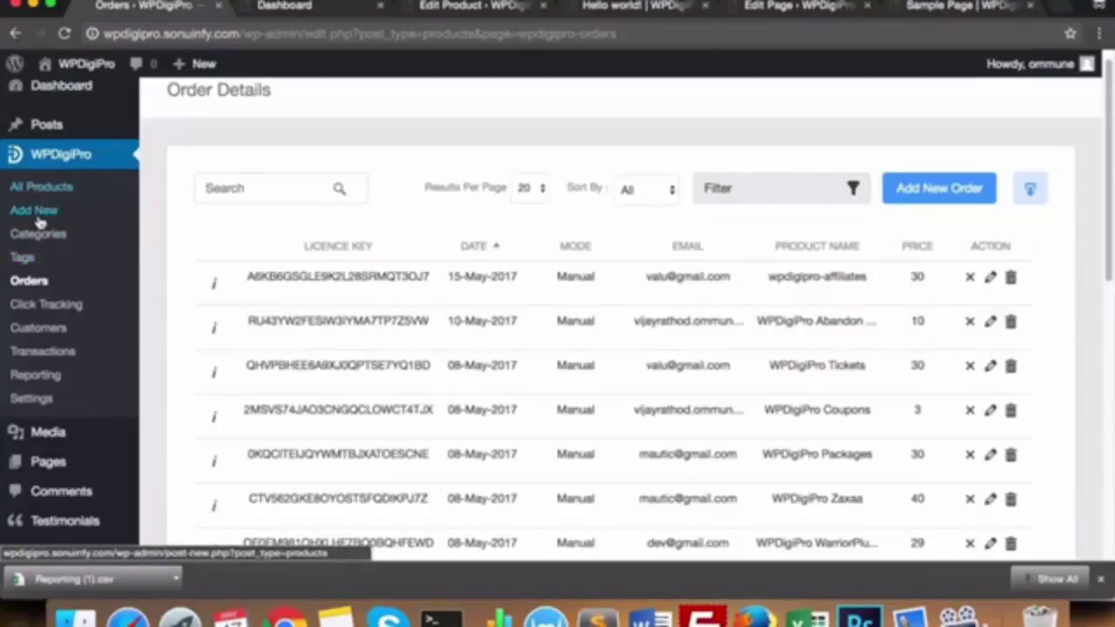
pyautogui.click(50, 193)
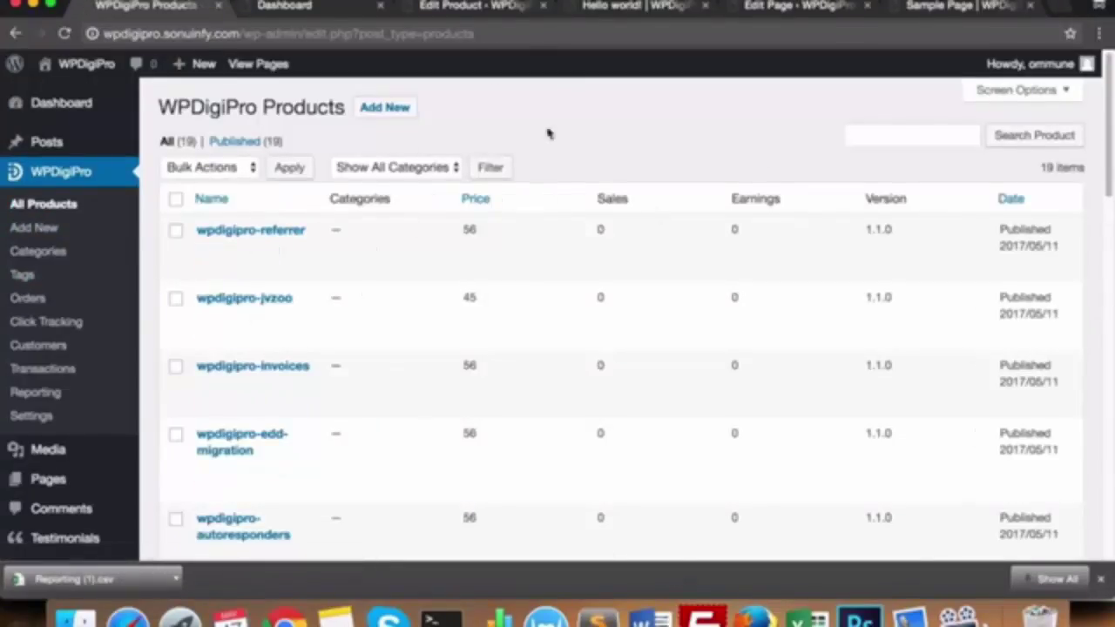
# Bring the wpdigipro-referrer edit page forward and select its Product Buy Now Link URL
pyautogui.moveTo(471, 5); pyautogui.dragTo(315, 5)
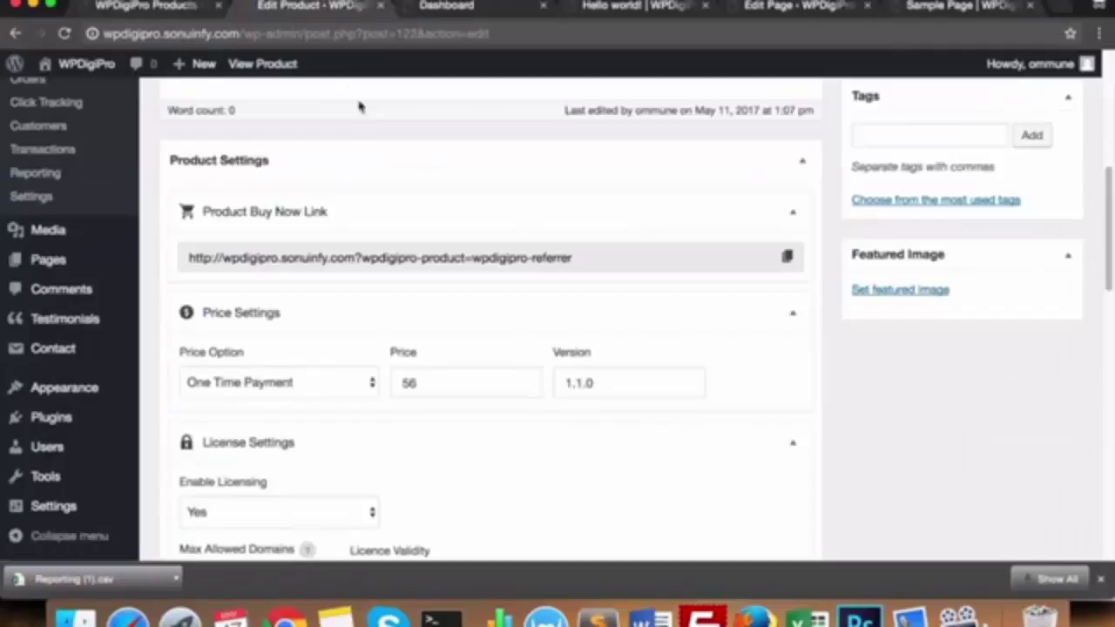
pyautogui.scroll(-2, 427, 209)
pyautogui.scroll(3, 836, 315)
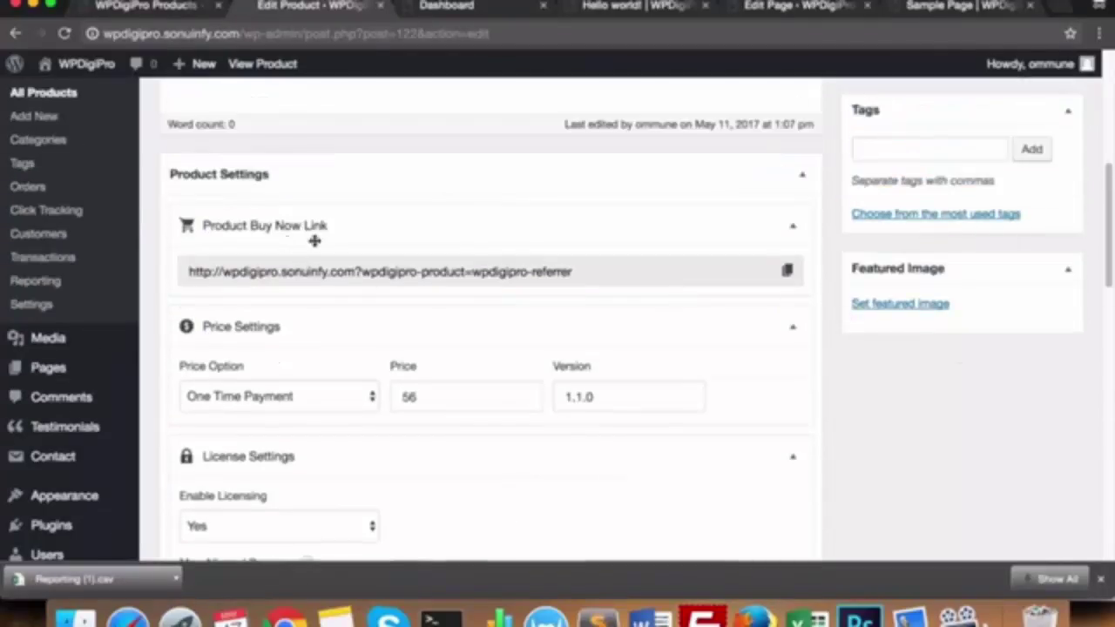
pyautogui.click(566, 275)
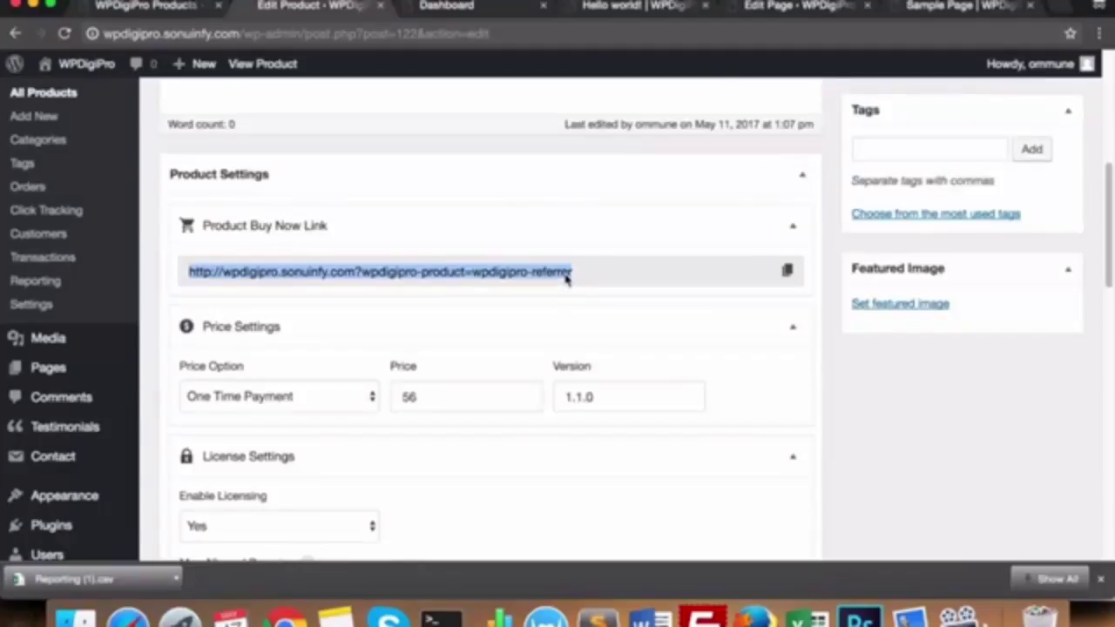
# View and close the $56 wpdigipro-referrer checkout popups on Hello world! and Sample Page
pyautogui.click(612, 9)
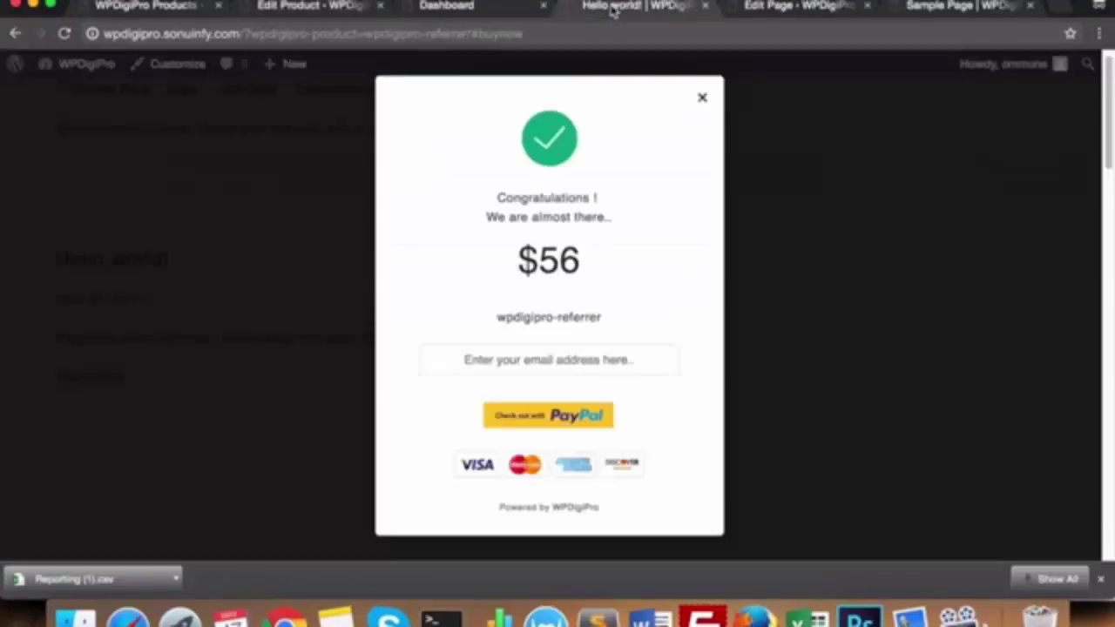
pyautogui.click(704, 100)
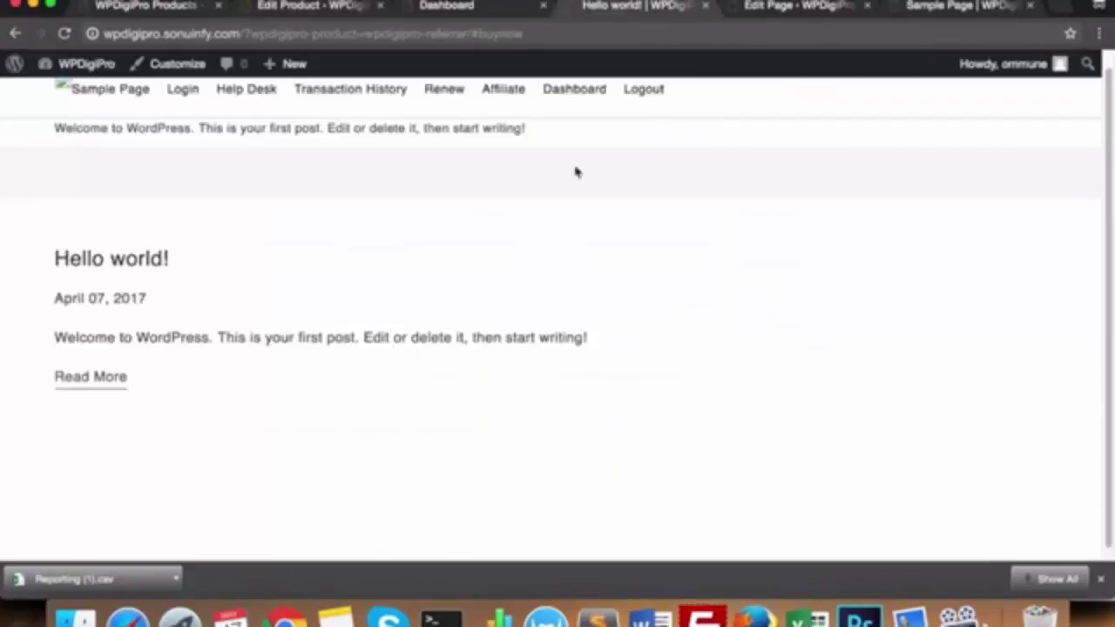
pyautogui.click(433, 33)
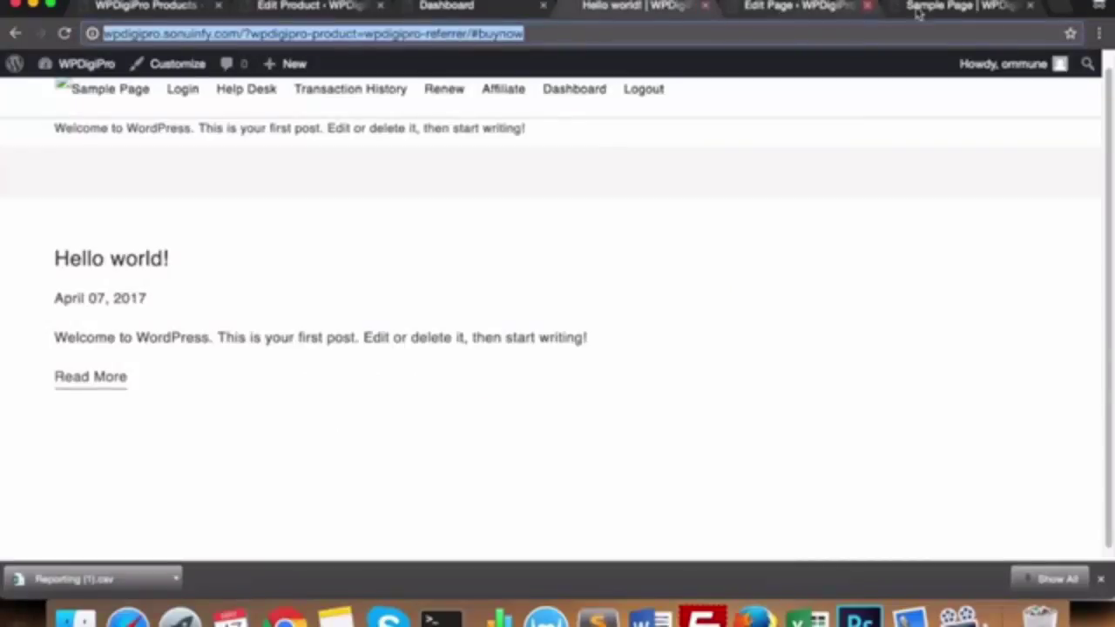
pyautogui.click(958, 7)
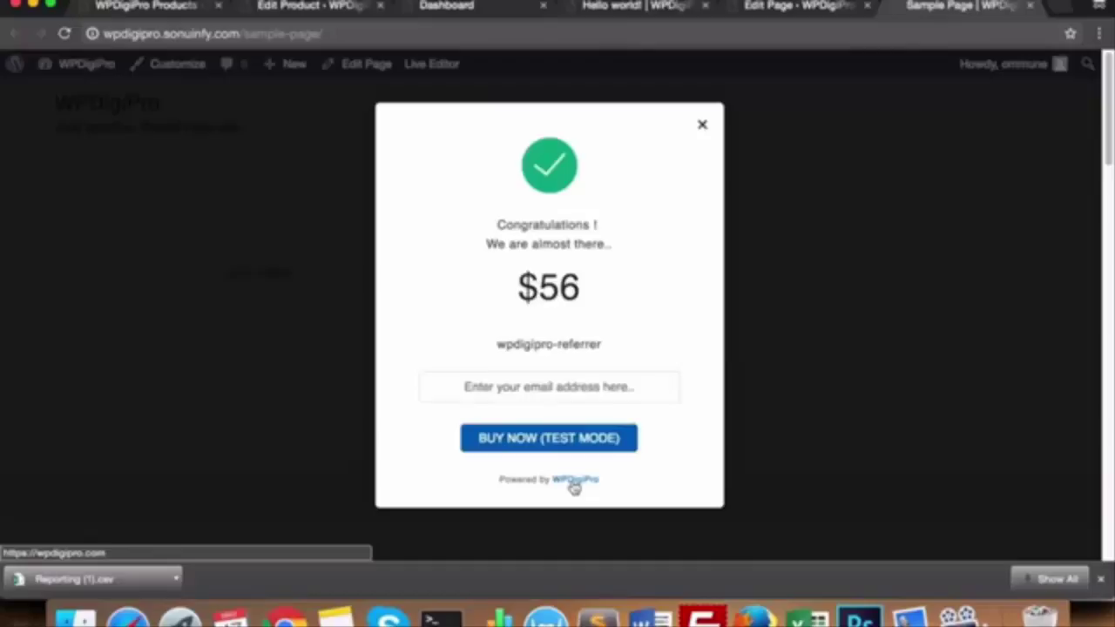
pyautogui.click(702, 127)
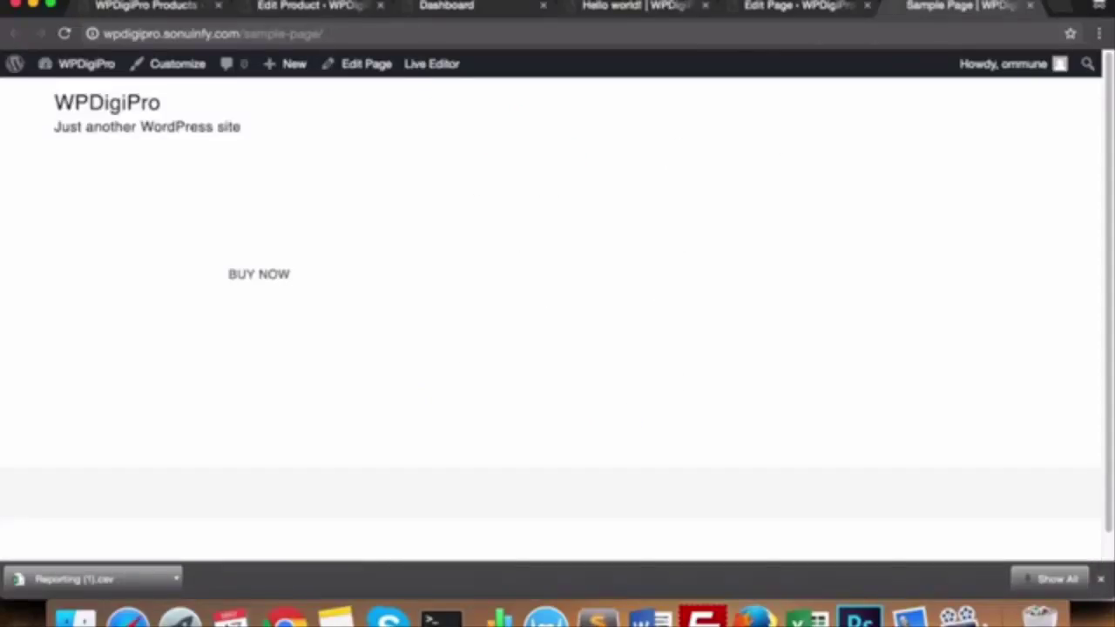
# Back on the edit page, copy the buy-now link and switch the price option to Recurring
pyautogui.click(152, 6)
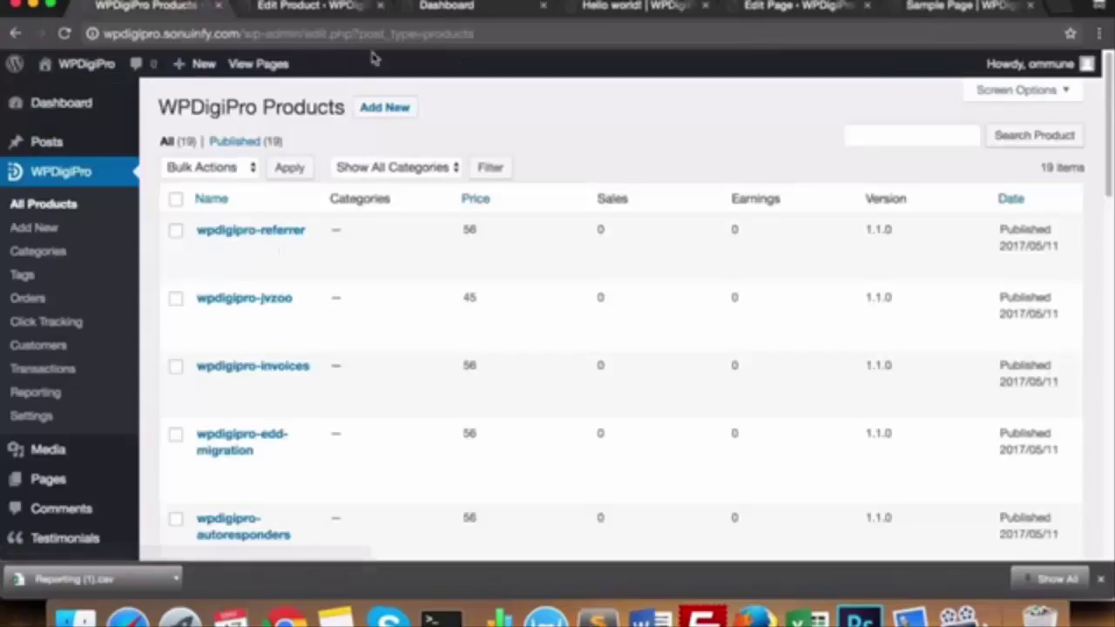
pyautogui.click(303, 6)
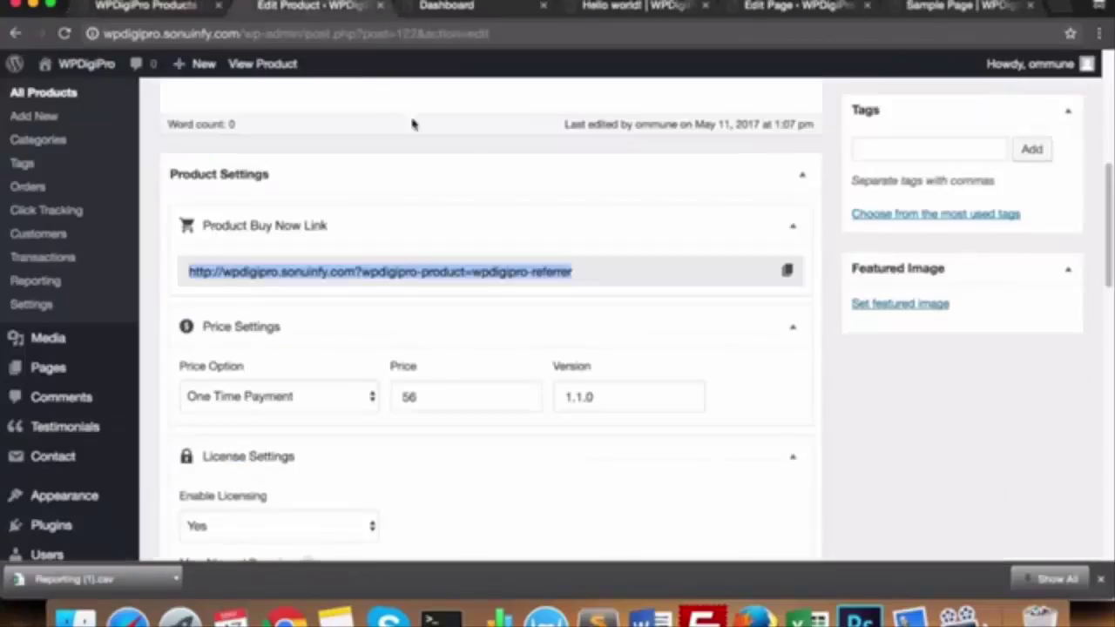
pyautogui.click(584, 271)
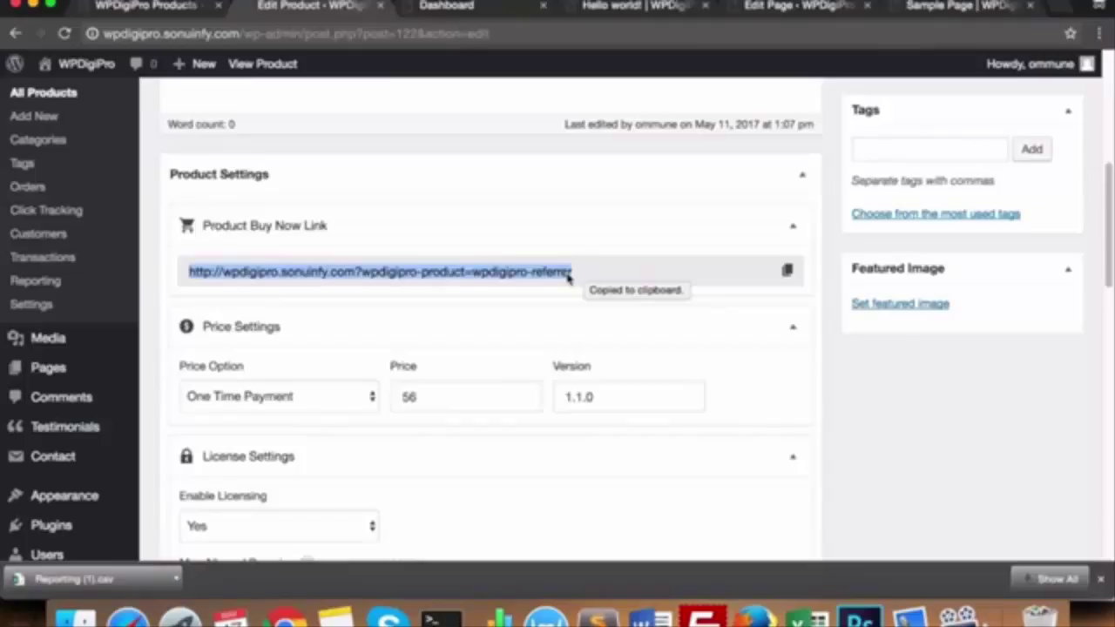
pyautogui.scroll(-2, 487, 257)
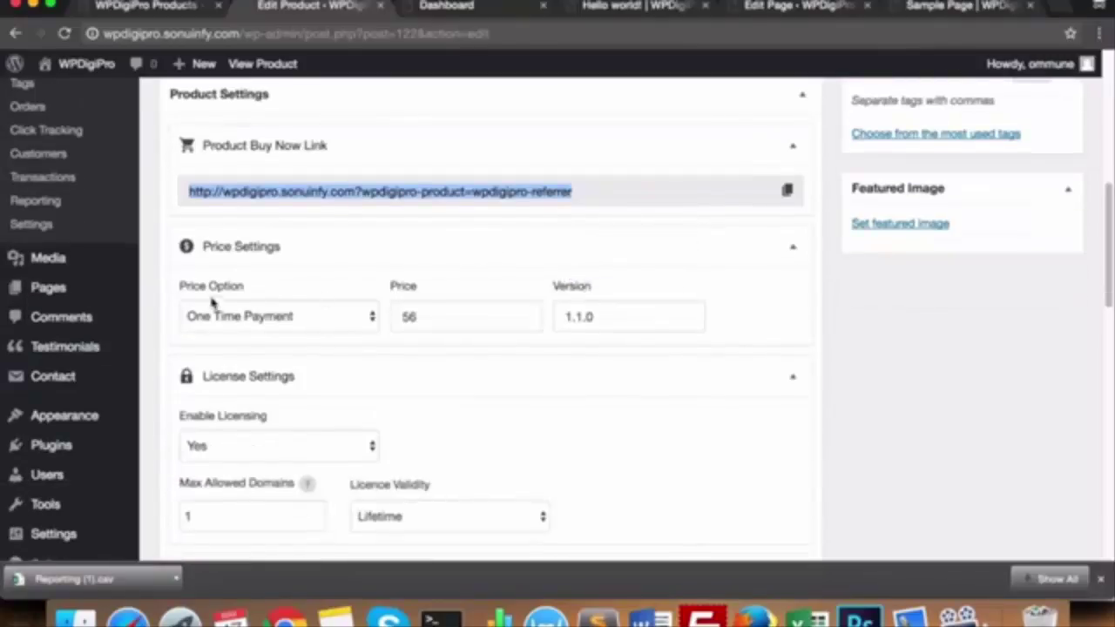
pyautogui.click(263, 320)
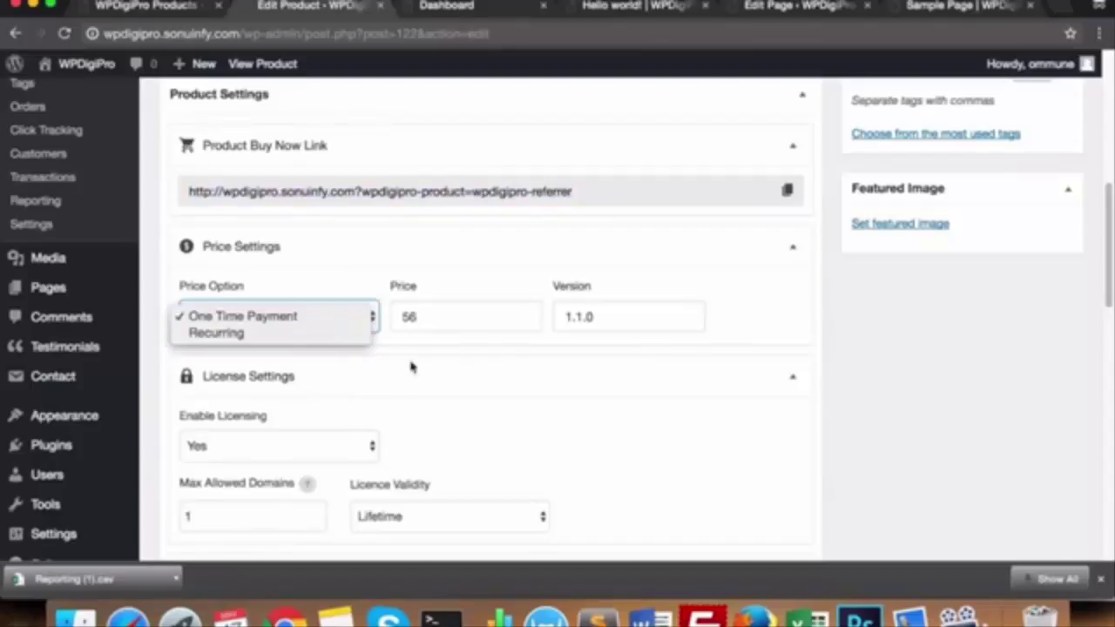
pyautogui.click(246, 333)
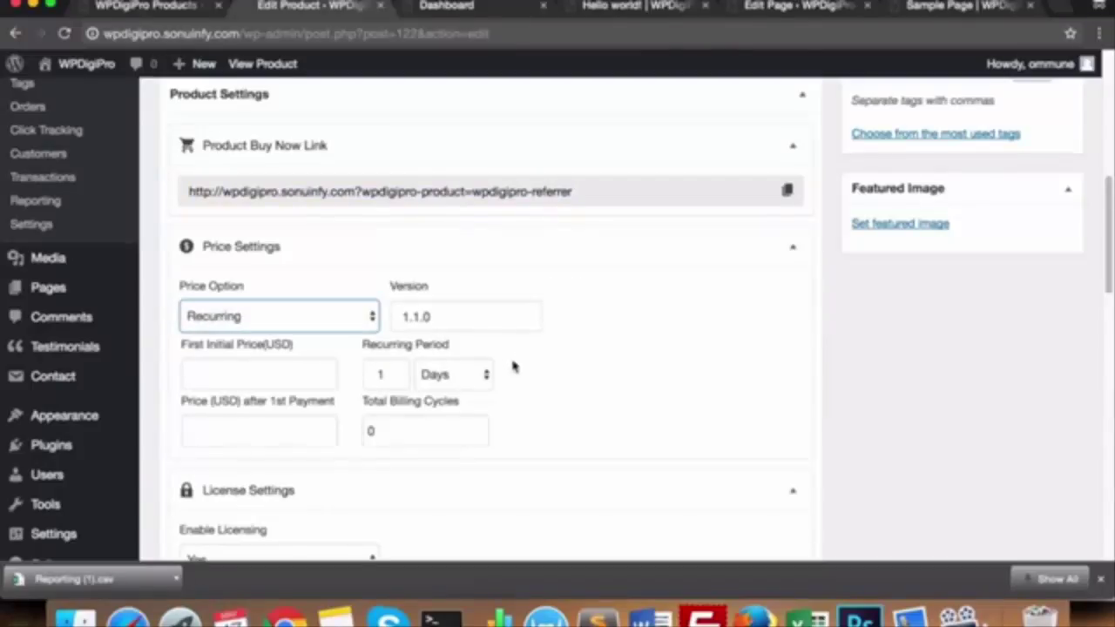
# Visit the empty initial and after-first-payment price fields, then reach the Enable Licensing dropdown
pyautogui.click(224, 367)
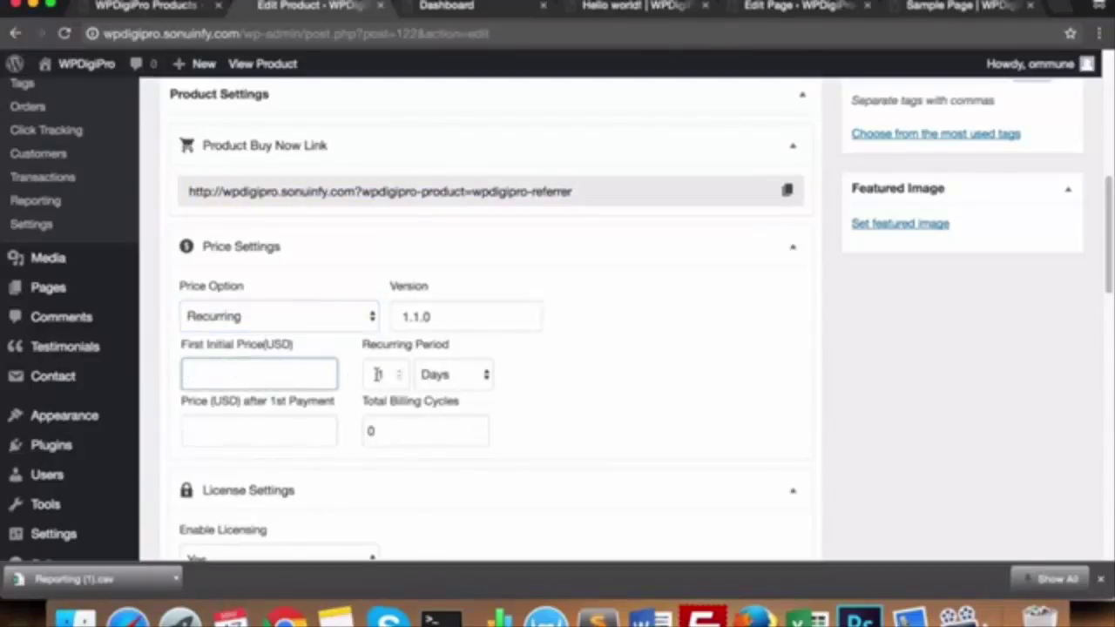
pyautogui.scroll(-1, 292, 414)
pyautogui.scroll(-2, 291, 413)
pyautogui.click(265, 357)
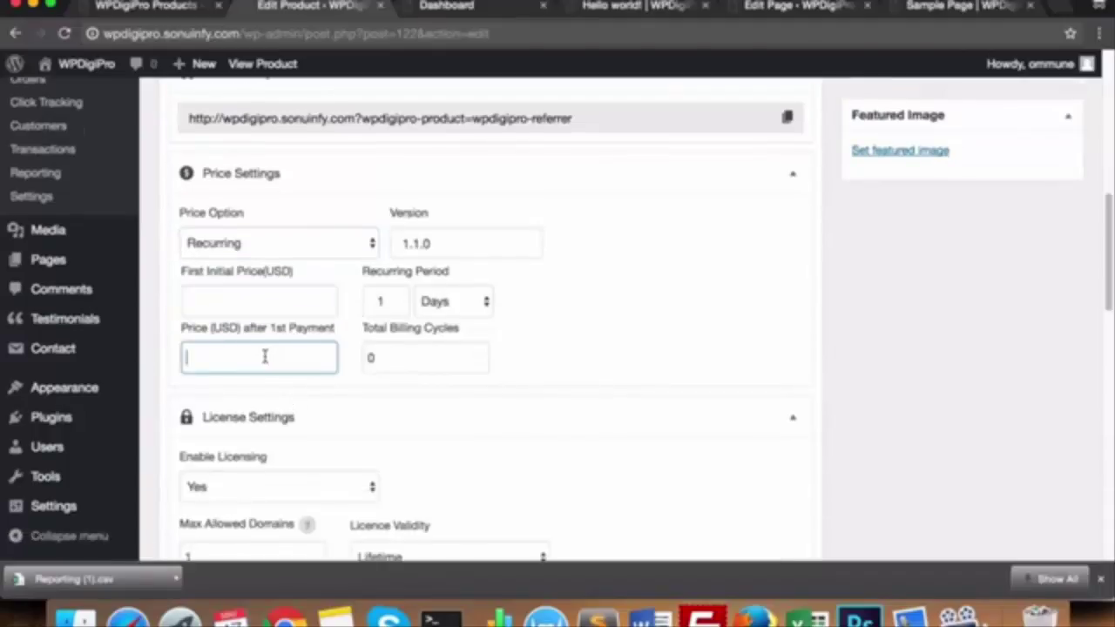
pyautogui.scroll(-1, 602, 302)
pyautogui.scroll(-4, 602, 299)
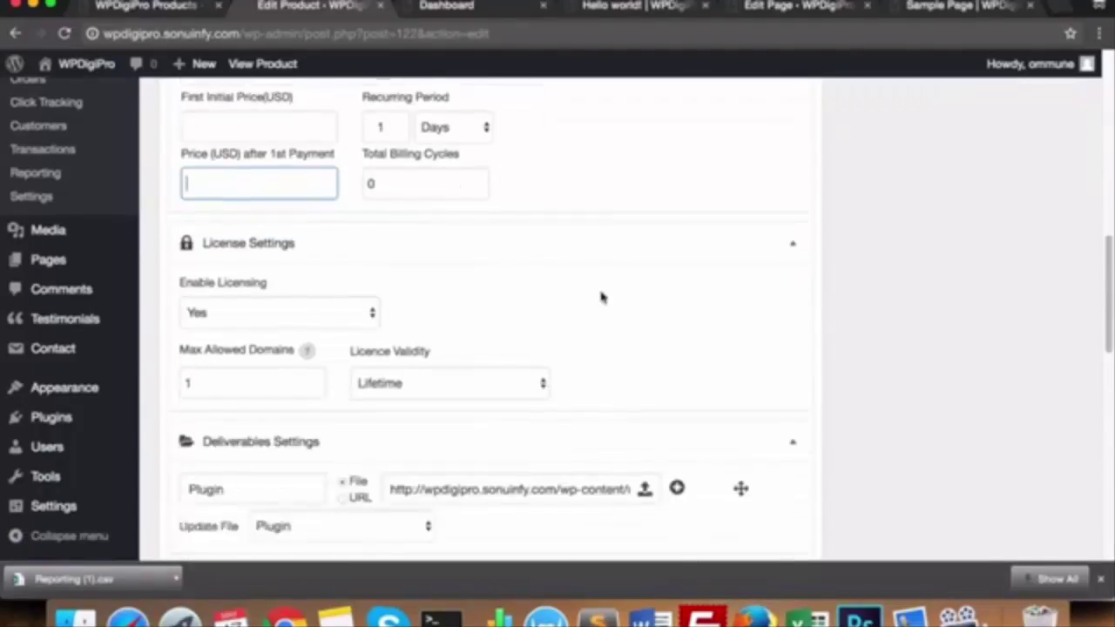
pyautogui.moveTo(185, 236); pyautogui.dragTo(256, 242)
pyautogui.click(267, 277)
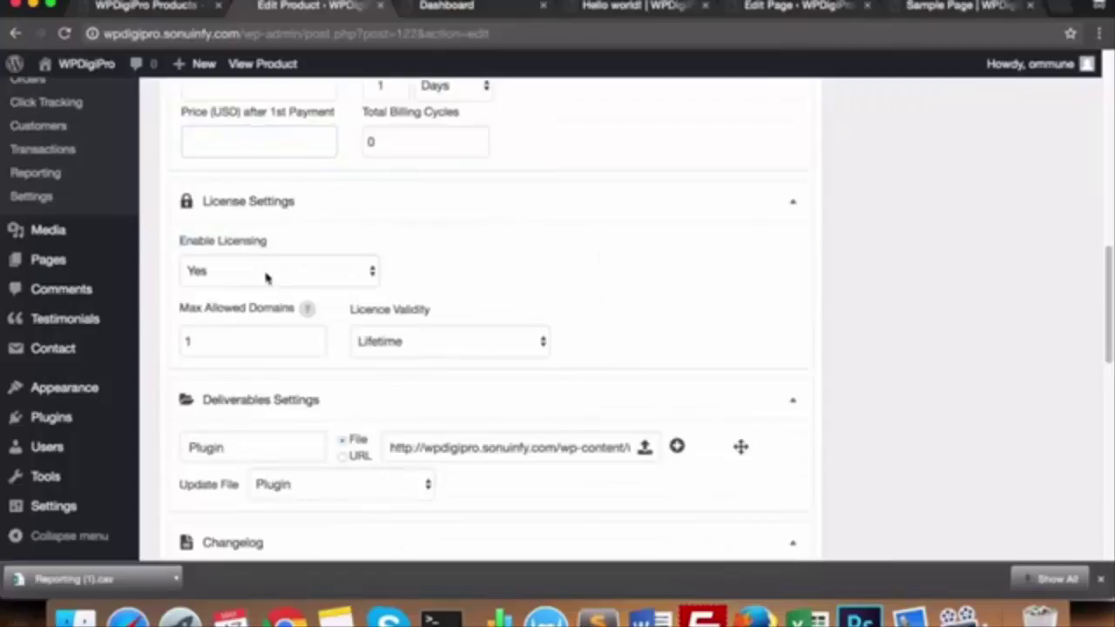
# Keep licensing enabled and set Max Allowed Domains to 10
pyautogui.click(532, 266)
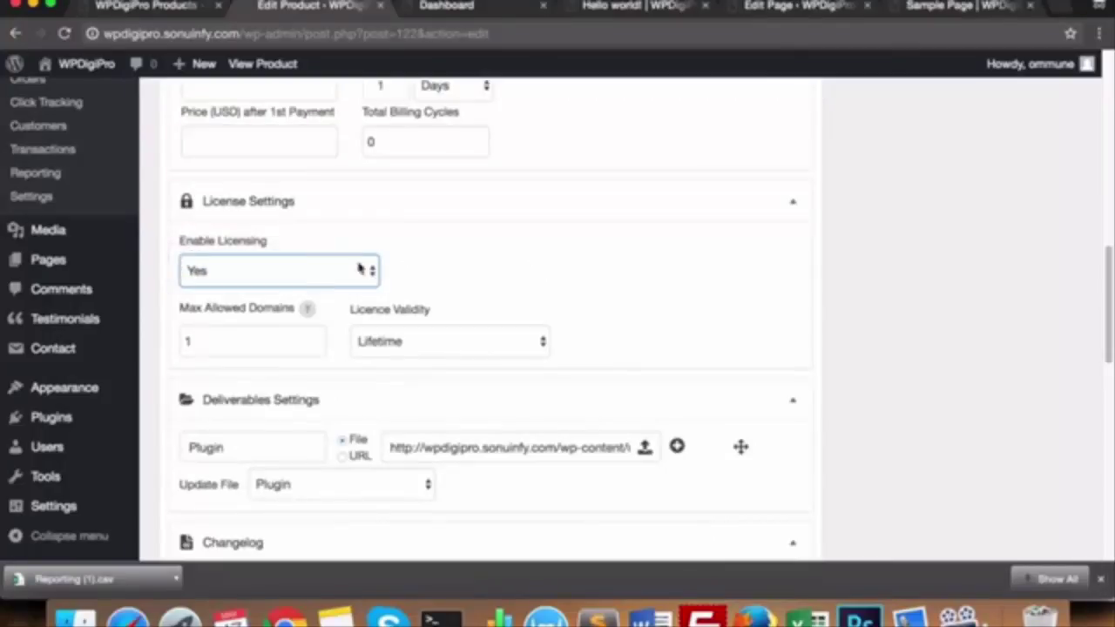
pyautogui.moveTo(184, 311); pyautogui.dragTo(266, 308)
pyautogui.click(261, 312)
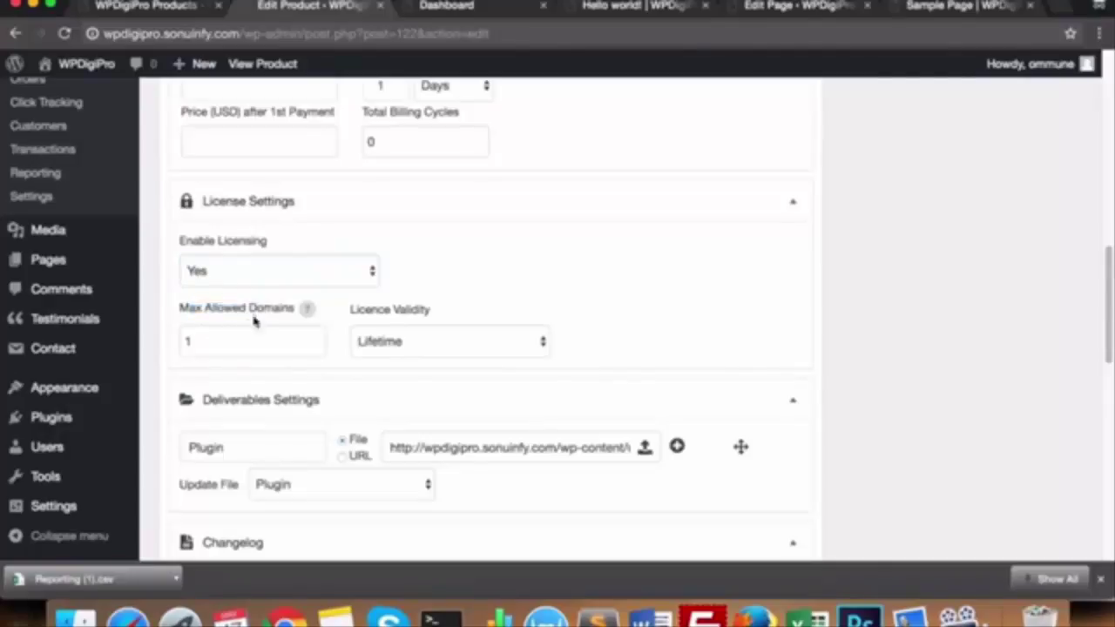
pyautogui.click(214, 338)
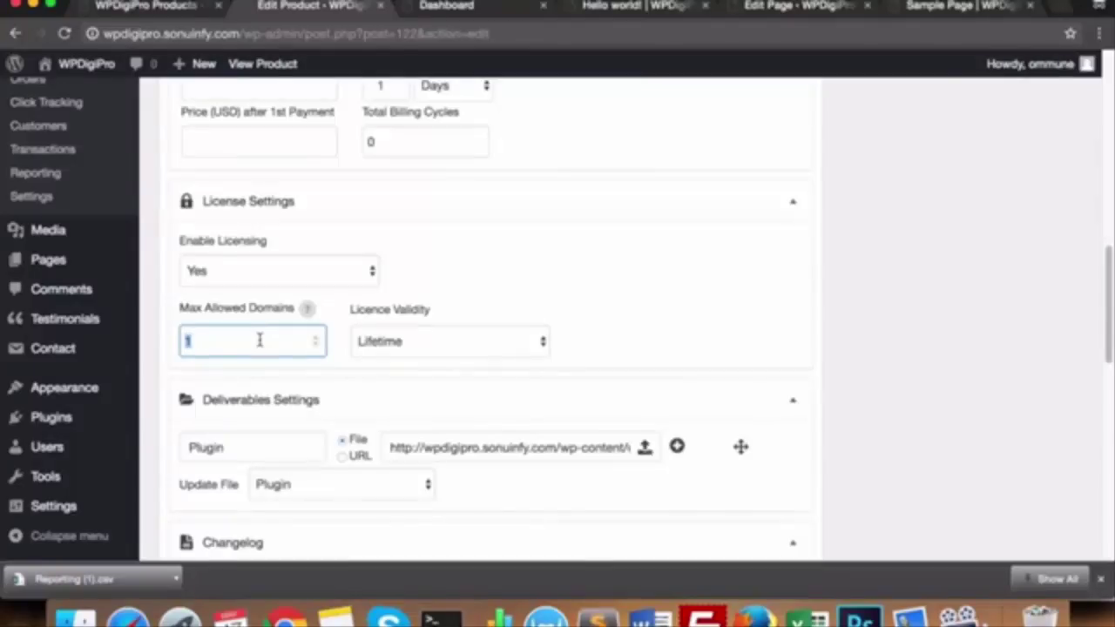
pyautogui.write('0')
# Leave licence validity on Lifetime and review the Deliverables file URL
pyautogui.click(399, 346)
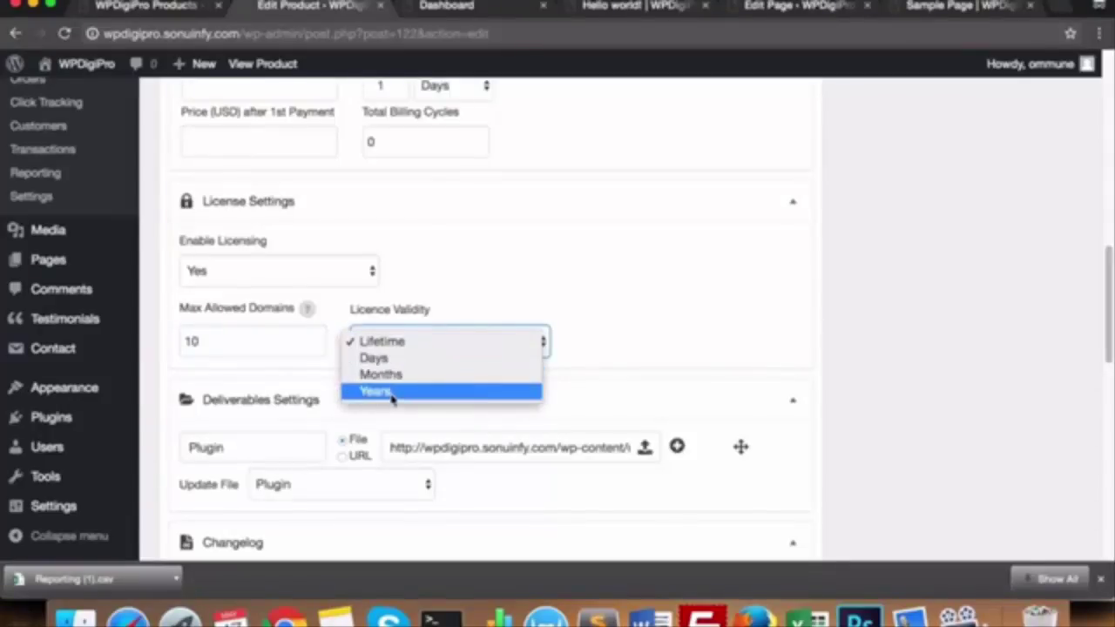
pyautogui.click(574, 294)
pyautogui.scroll(-4, 580, 291)
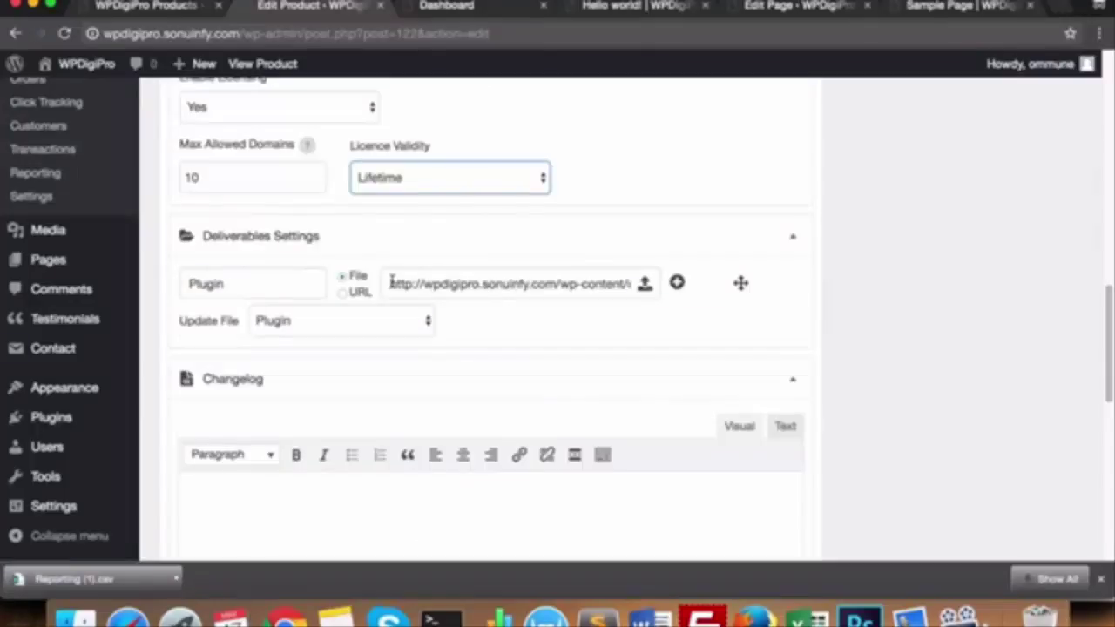
pyautogui.moveTo(391, 283); pyautogui.dragTo(637, 293)
pyautogui.click(568, 318)
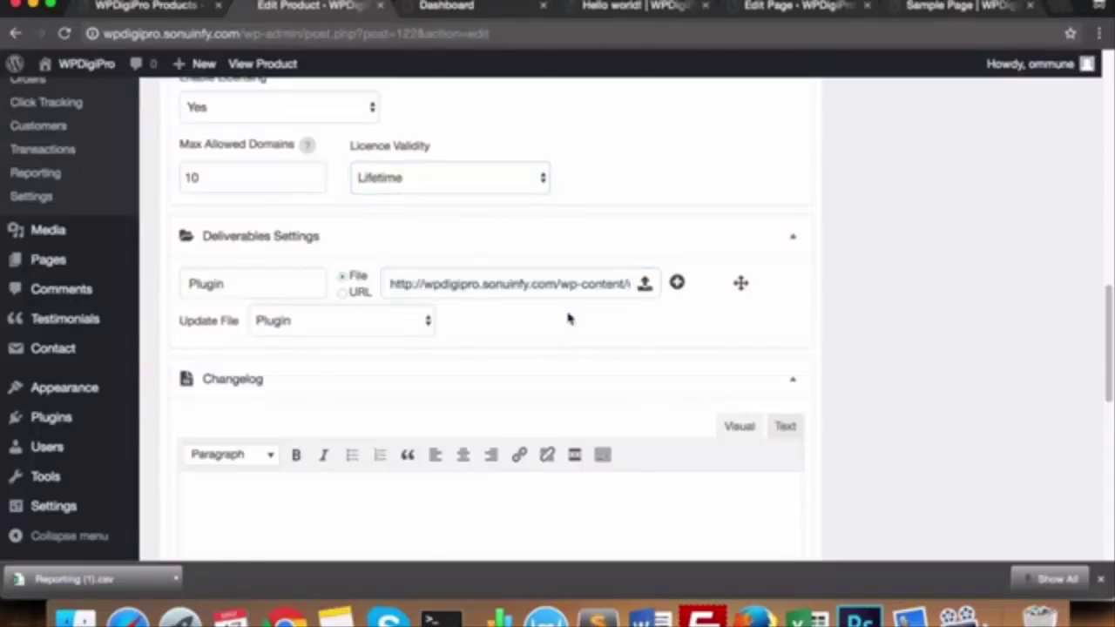
pyautogui.click(458, 7)
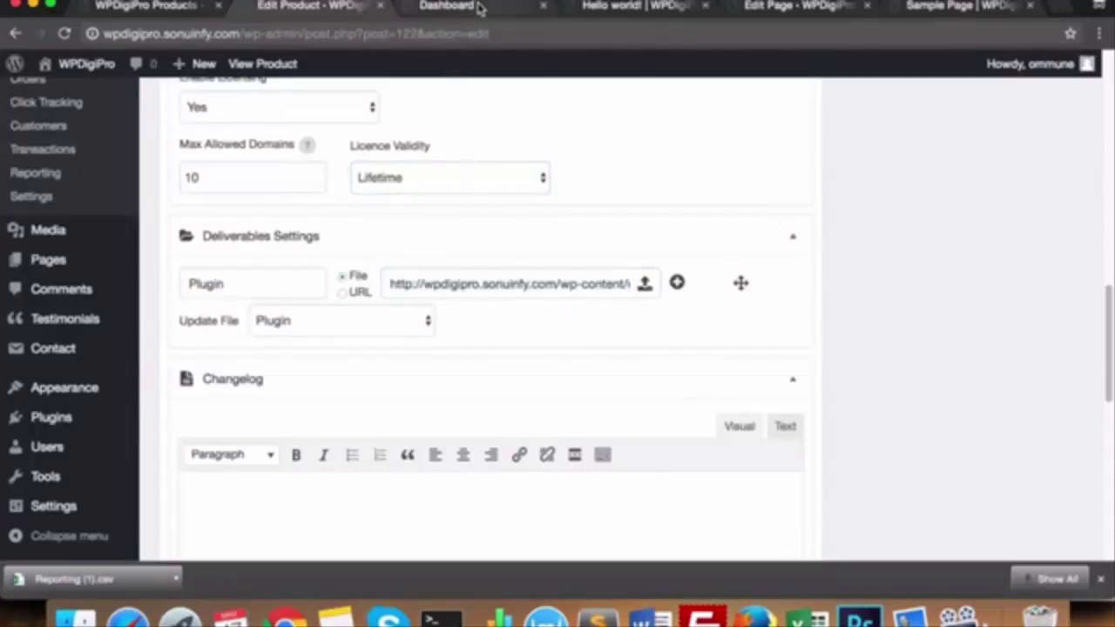
# Open The Jungle Book's renewal page and choose a 3-day licence period costing $75
pyautogui.click(94, 157)
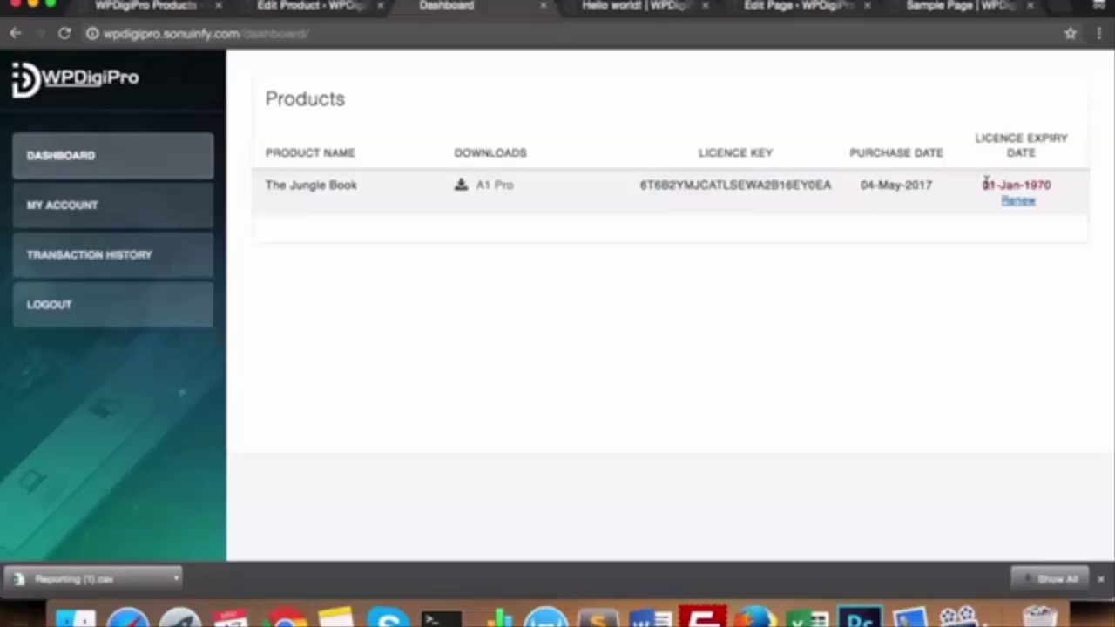
pyautogui.moveTo(984, 183); pyautogui.dragTo(1050, 186)
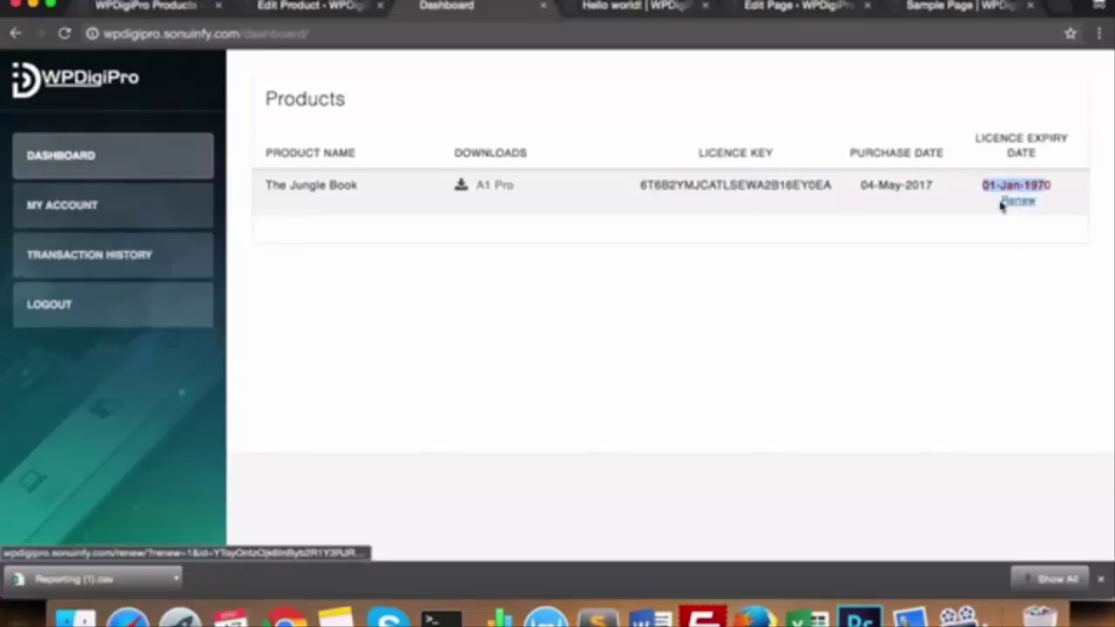
pyautogui.click(1014, 205)
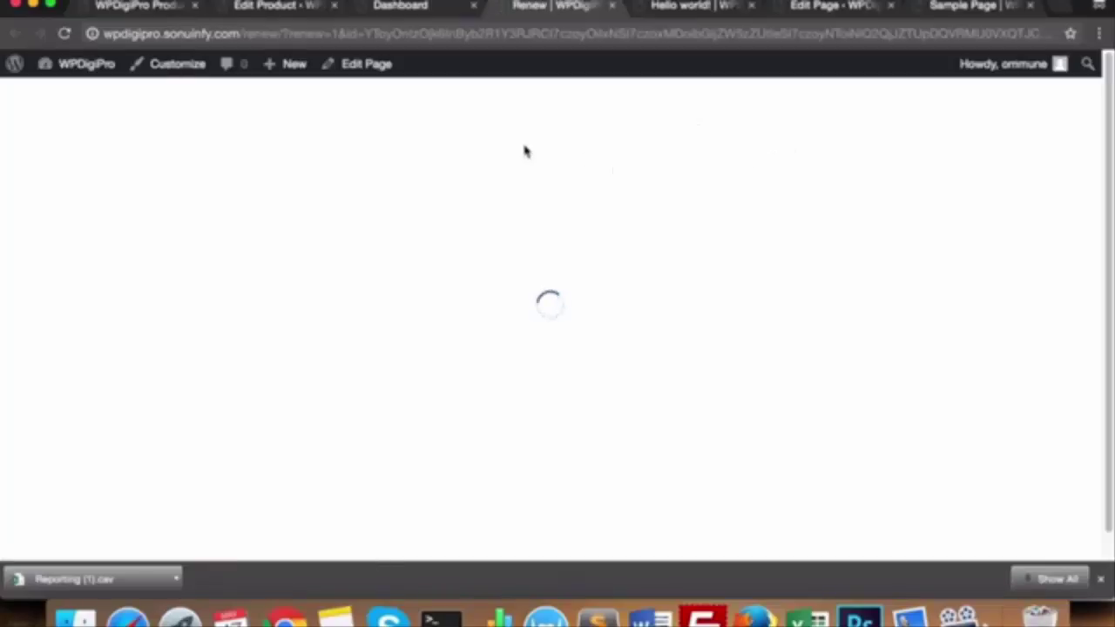
pyautogui.click(580, 243)
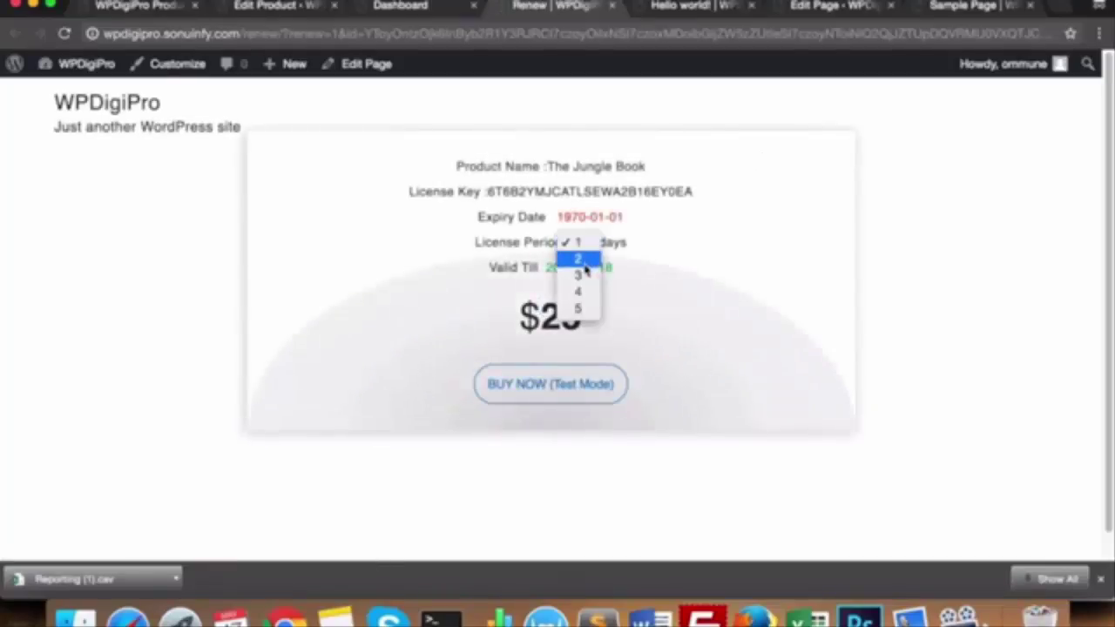
pyautogui.click(579, 259)
pyautogui.click(579, 259)
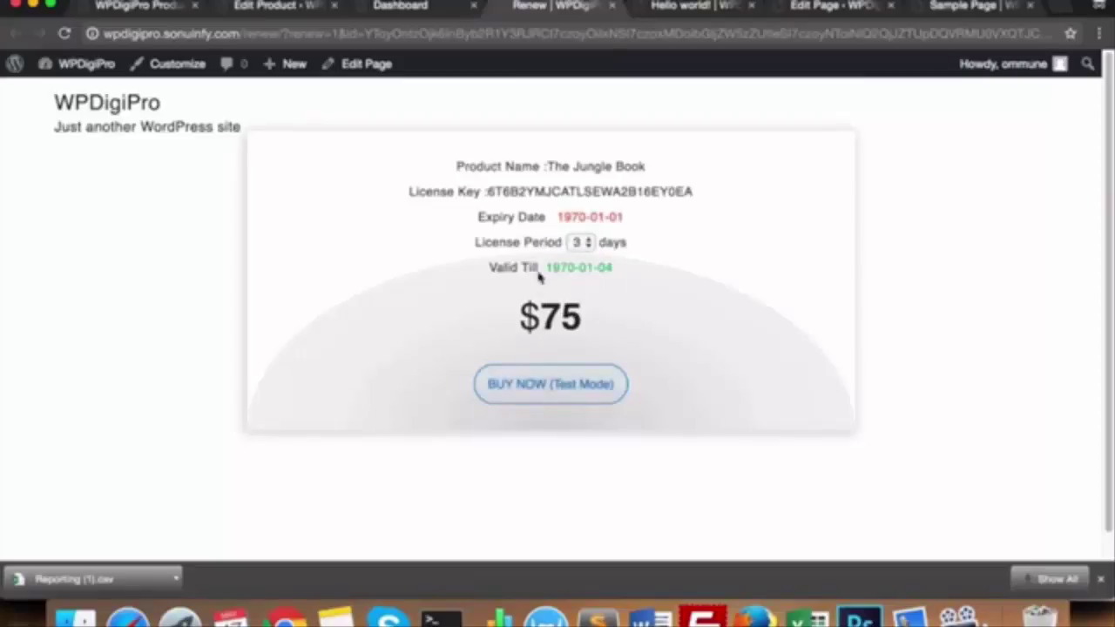
# On the wpdigipro-referrer edit page, expand Redirect Settings and select the empty successful-payment link
pyautogui.click(402, 7)
pyautogui.click(261, 7)
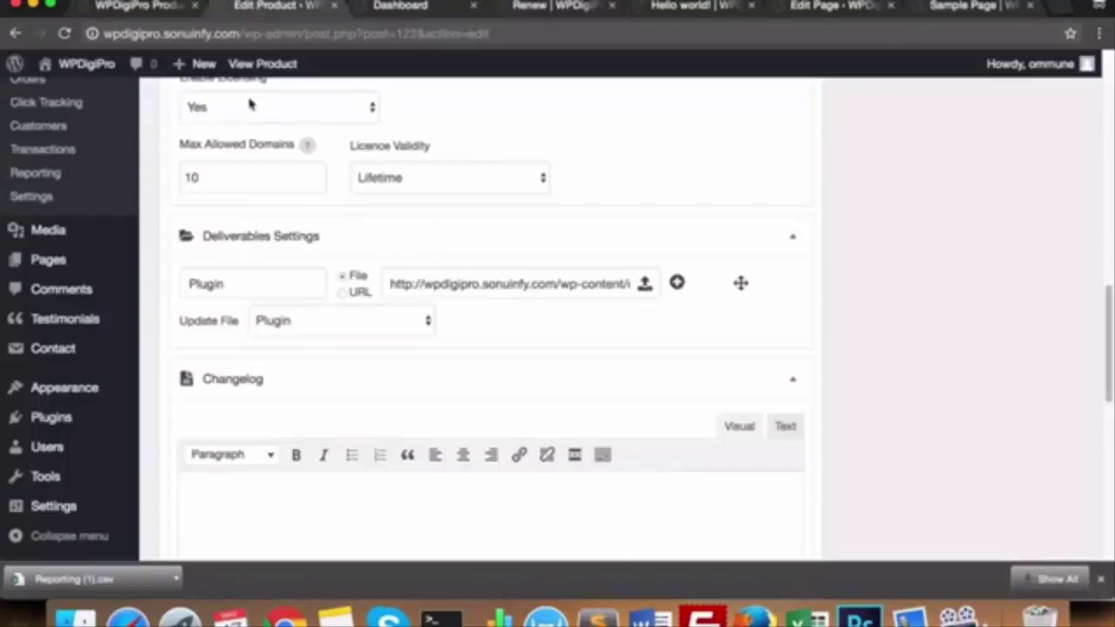
pyautogui.scroll(-1, 722, 313)
pyautogui.scroll(-5, 722, 309)
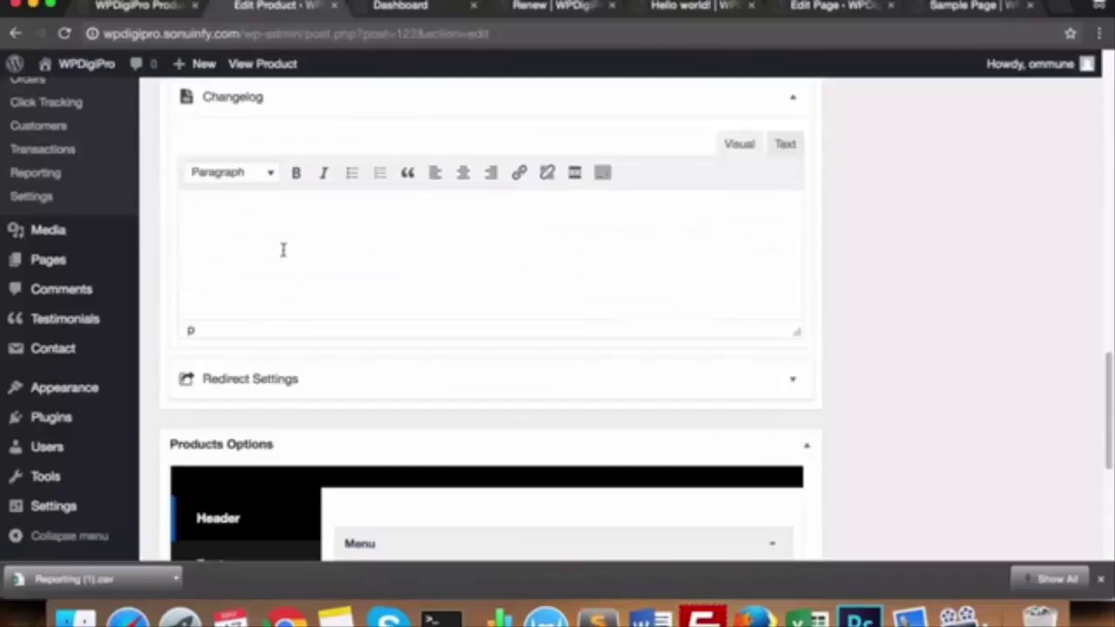
pyautogui.click(320, 377)
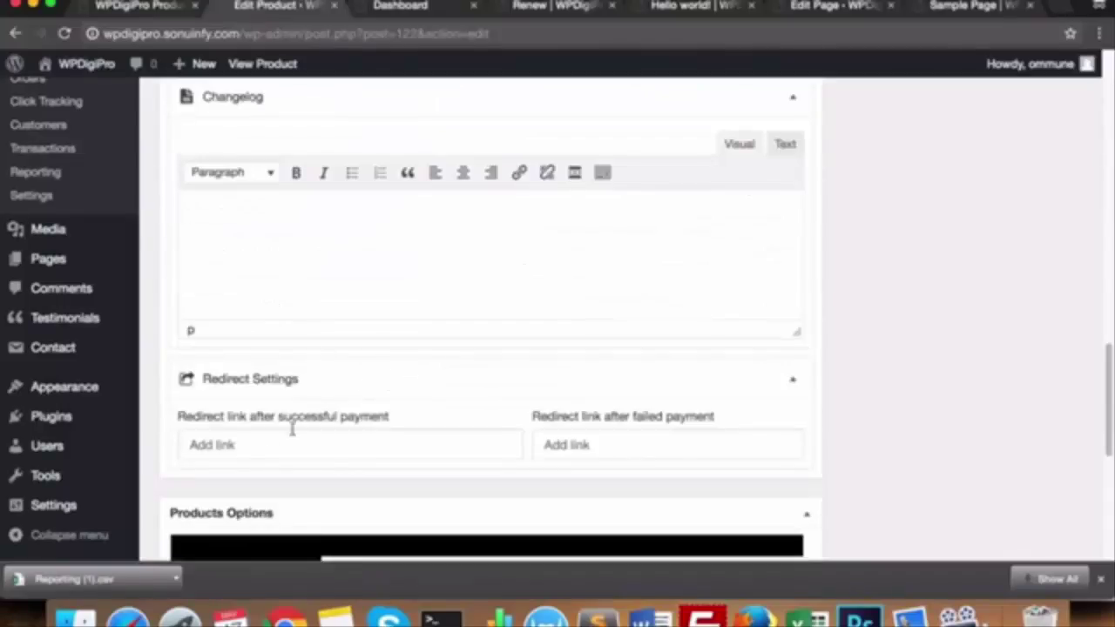
pyautogui.click(250, 442)
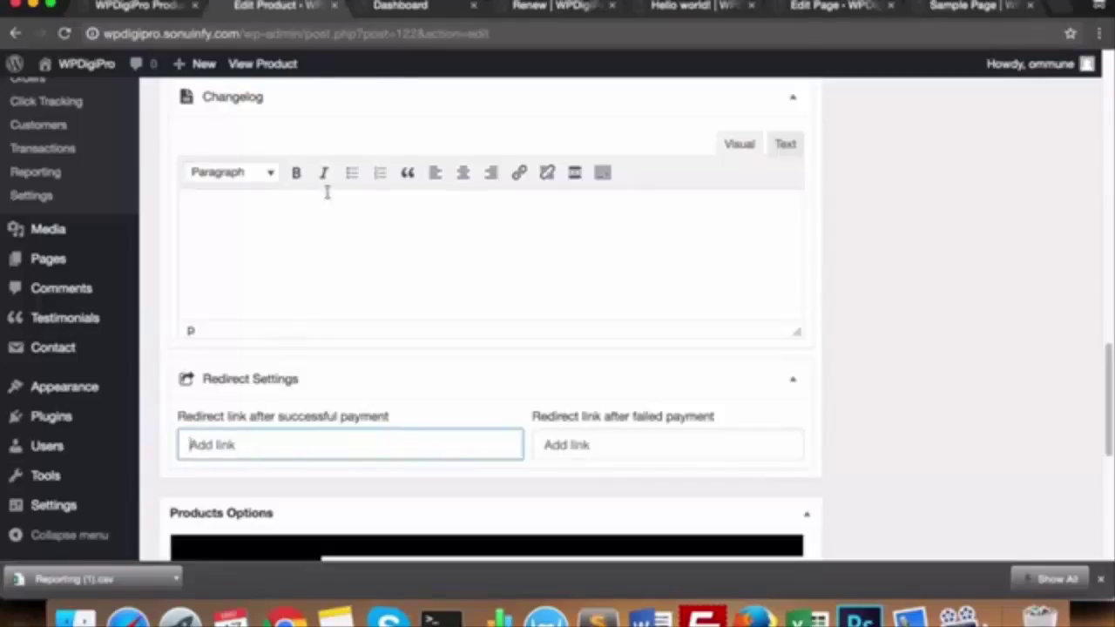
pyautogui.click(210, 445)
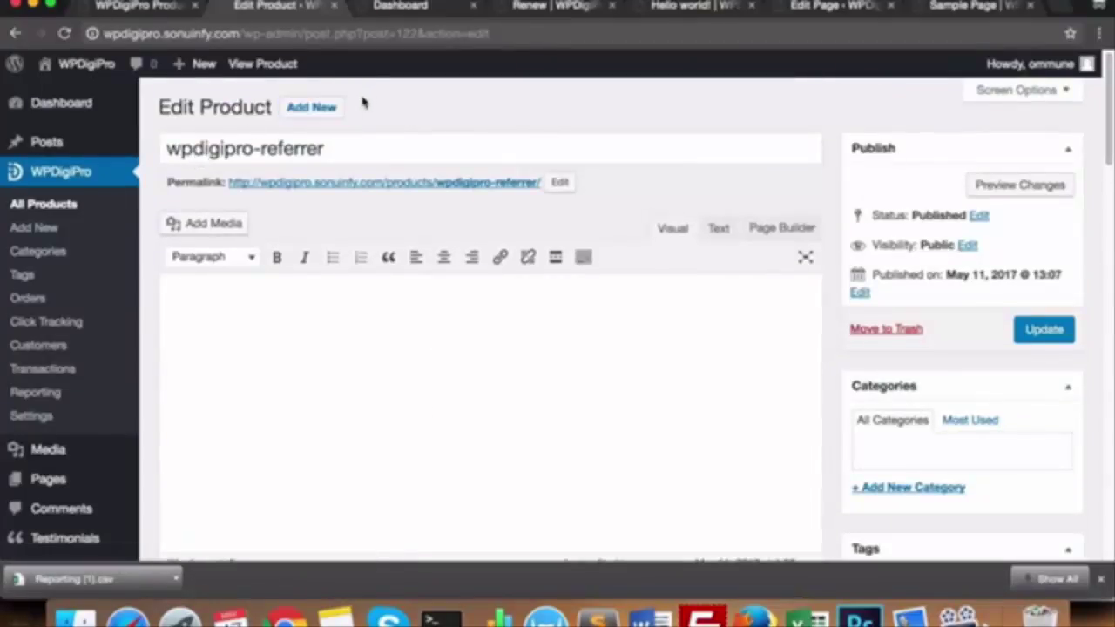
# Show the customer Products list with The Jungle Book's licence key and 01-Jan-1970 expiry
pyautogui.click(399, 7)
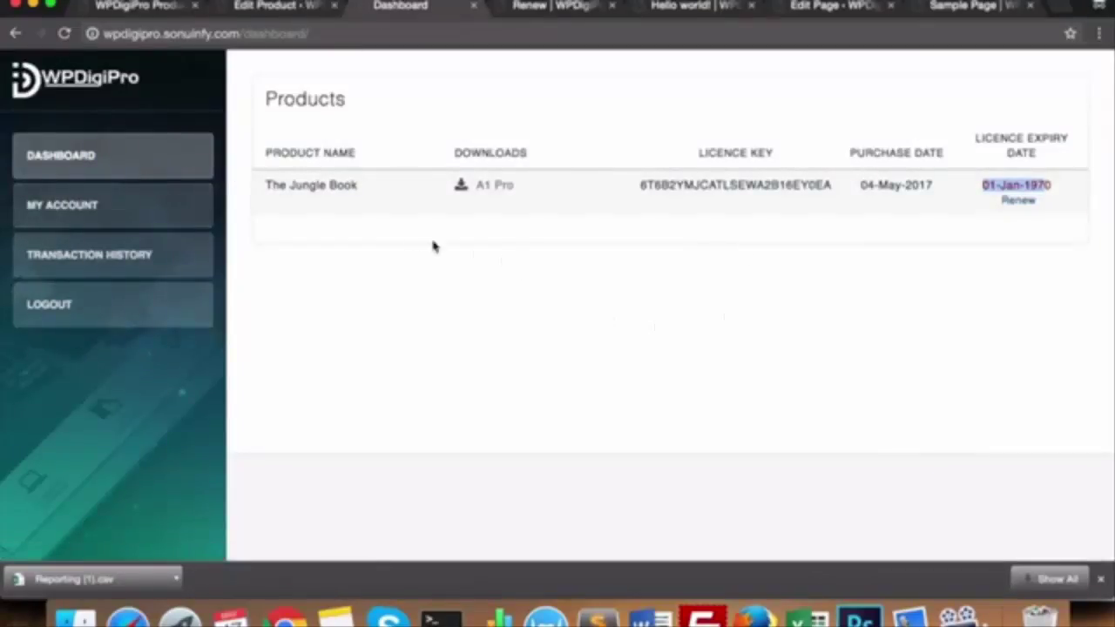
pyautogui.click(131, 254)
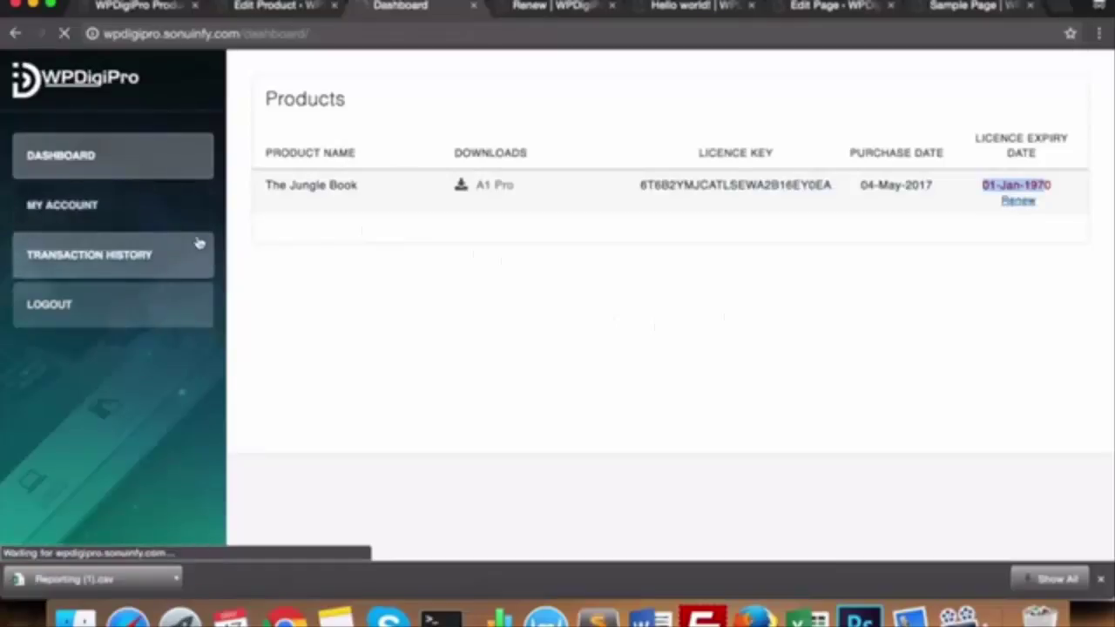
# View the My Account profile form, then The Jungle Book's transaction history with its renewals
pyautogui.click(122, 228)
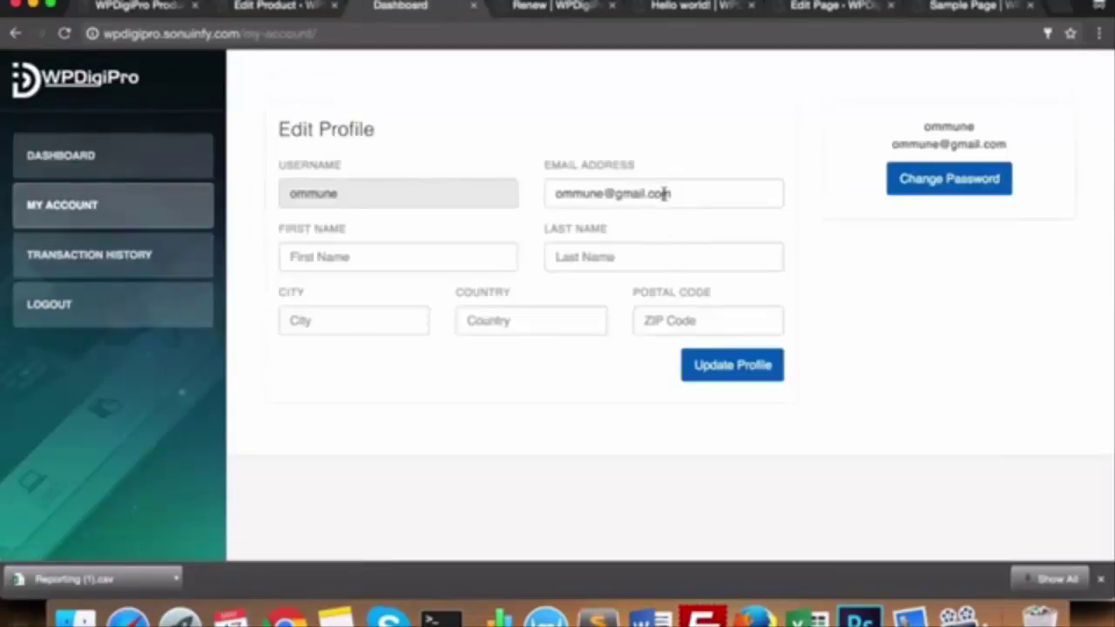
pyautogui.click(683, 196)
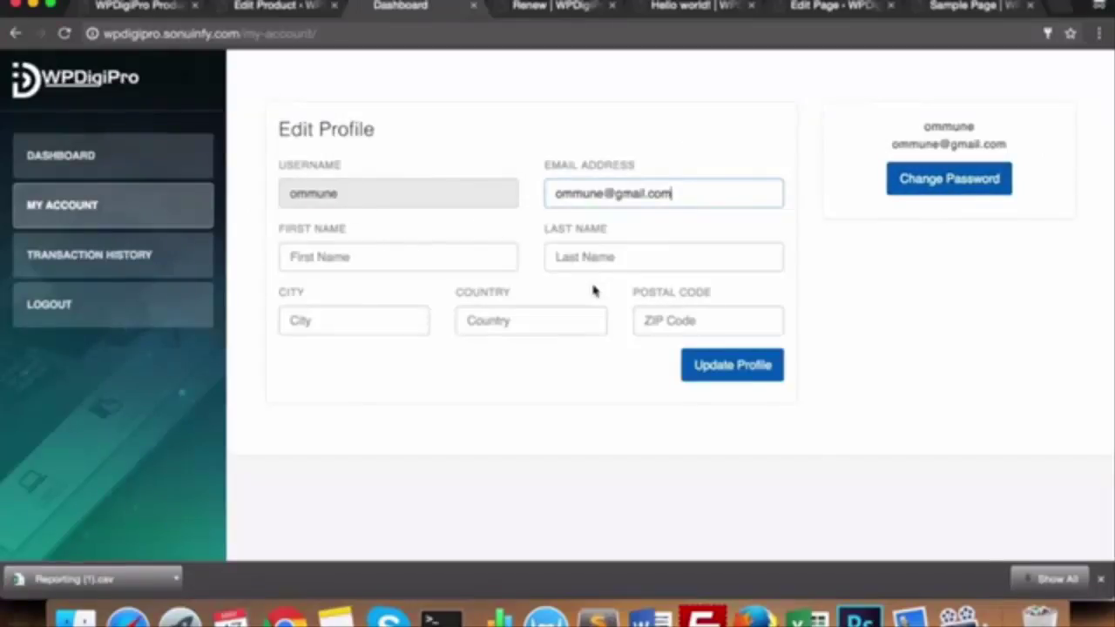
pyautogui.click(120, 261)
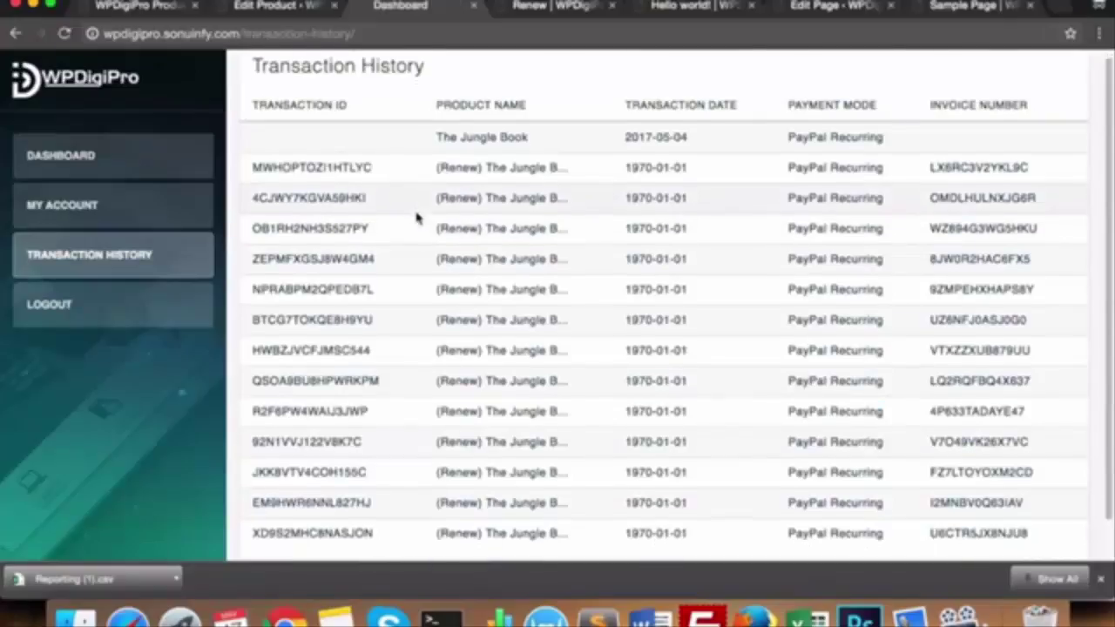
# Scroll the dashboard and look through the Hello world!, dashboard and renewal page tabs
pyautogui.scroll(-2, 415, 217)
pyautogui.scroll(1, 415, 218)
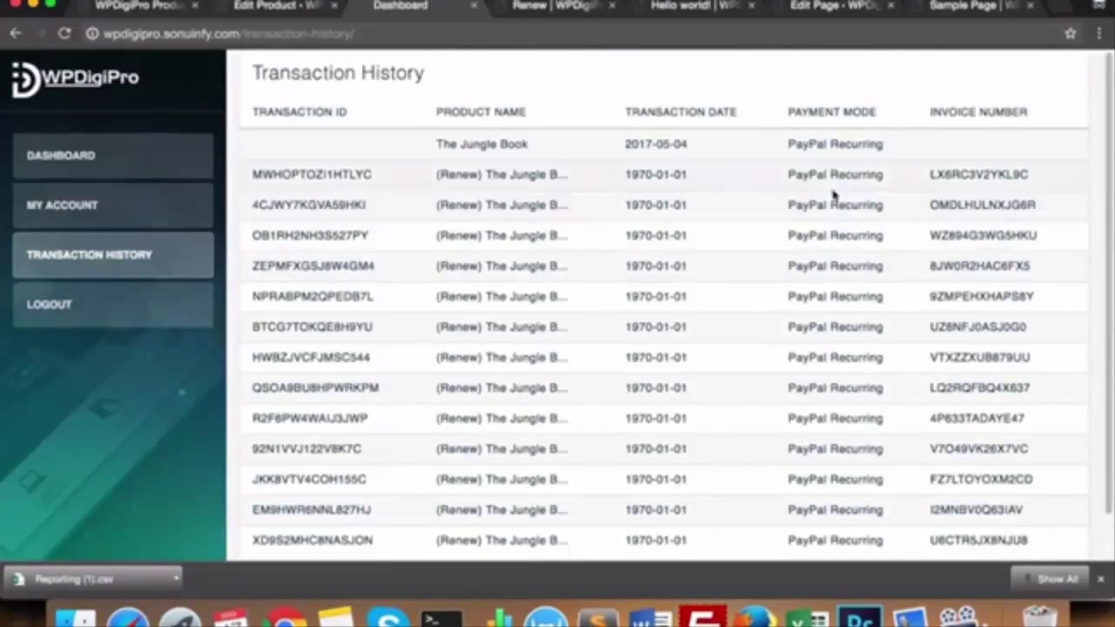
pyautogui.scroll(-1, 860, 219)
pyautogui.scroll(1, 566, 225)
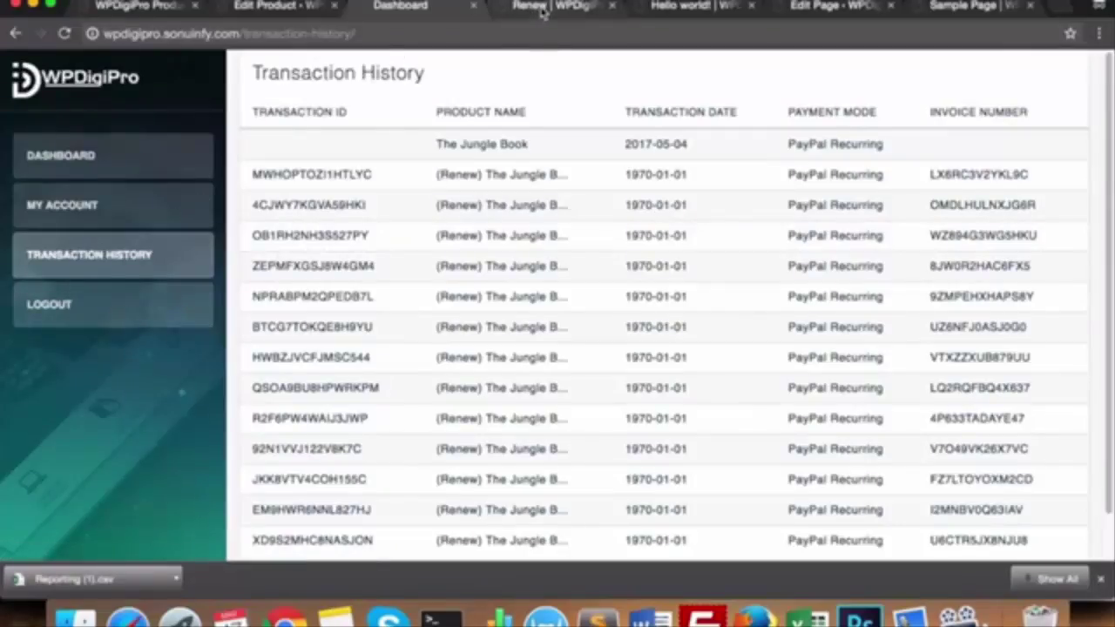
pyautogui.click(667, 13)
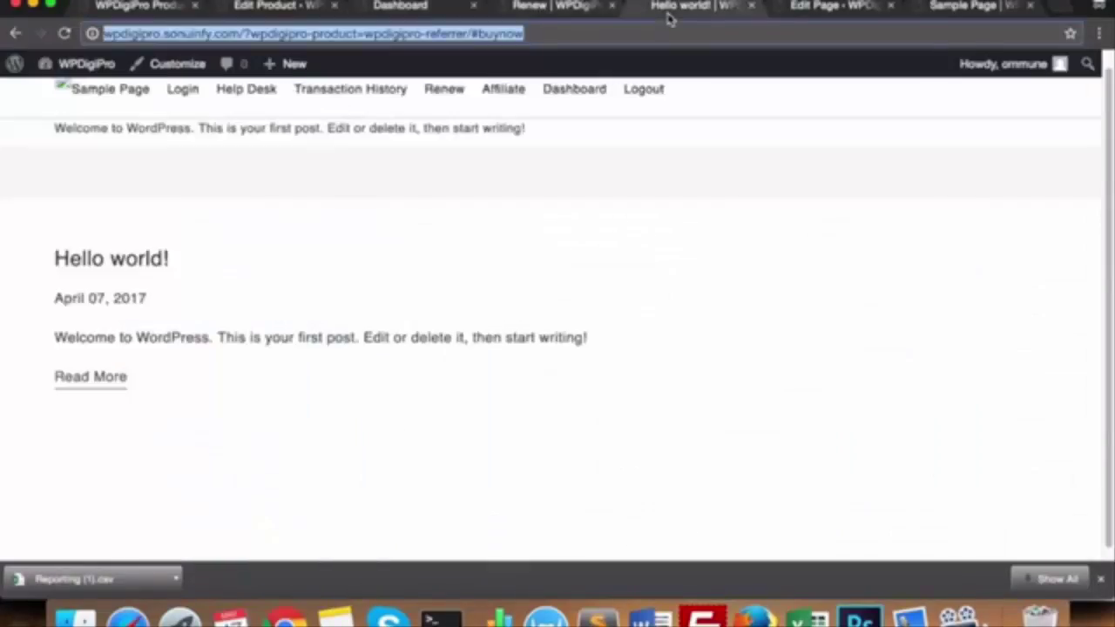
pyautogui.click(396, 7)
pyautogui.click(529, 9)
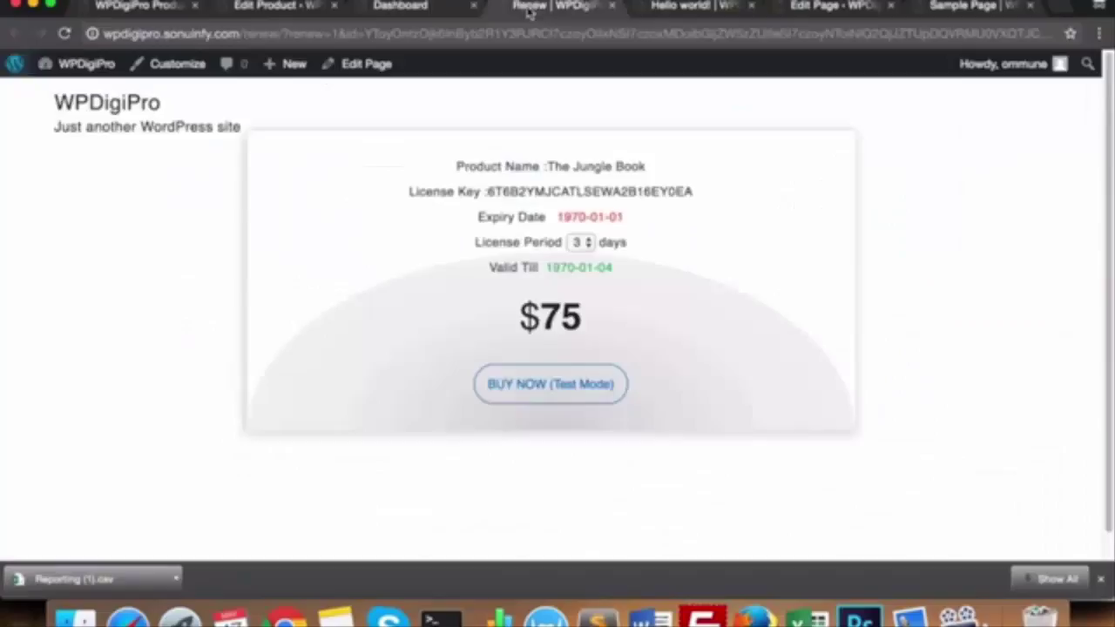
# Copy the wpdigipro-referrer buy-now link from the product edit page
pyautogui.click(294, 10)
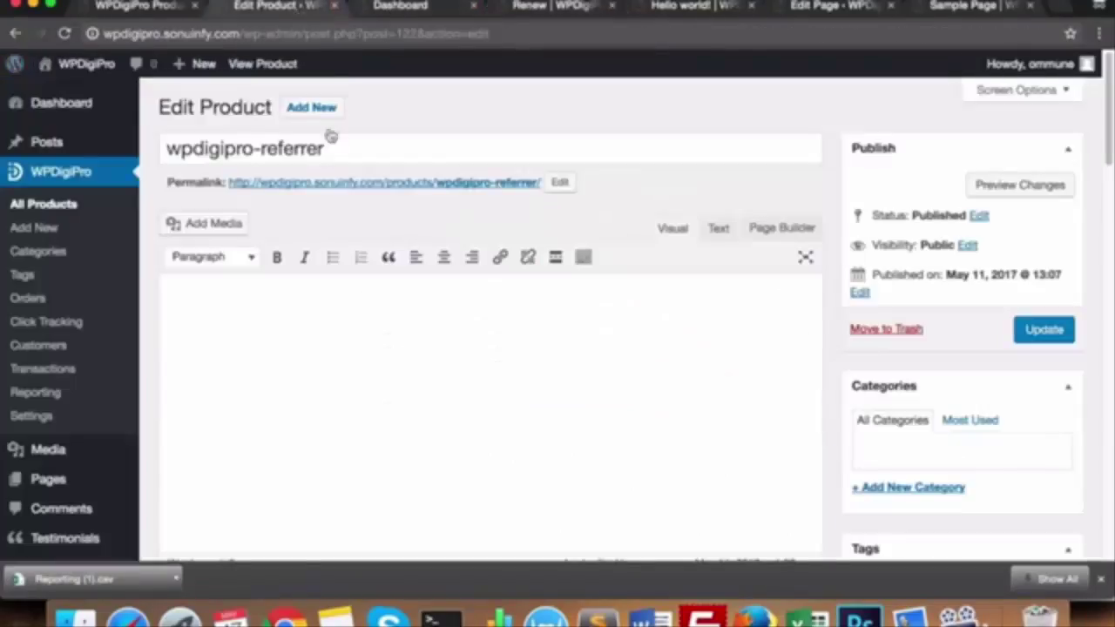
pyautogui.scroll(-1, 491, 236)
pyautogui.scroll(-5, 501, 263)
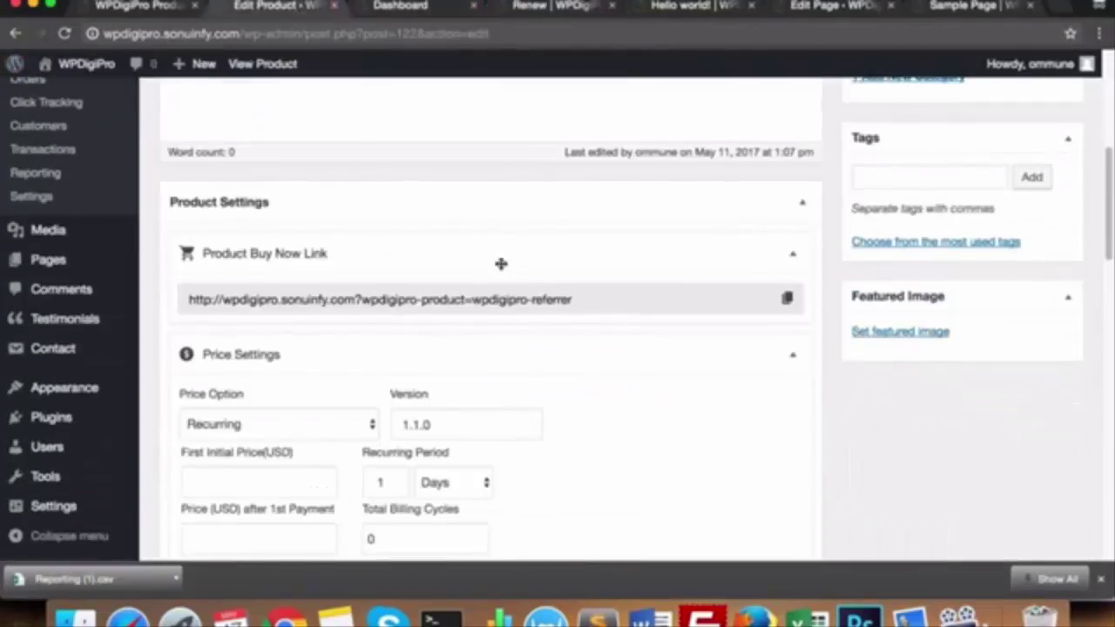
pyautogui.click(786, 298)
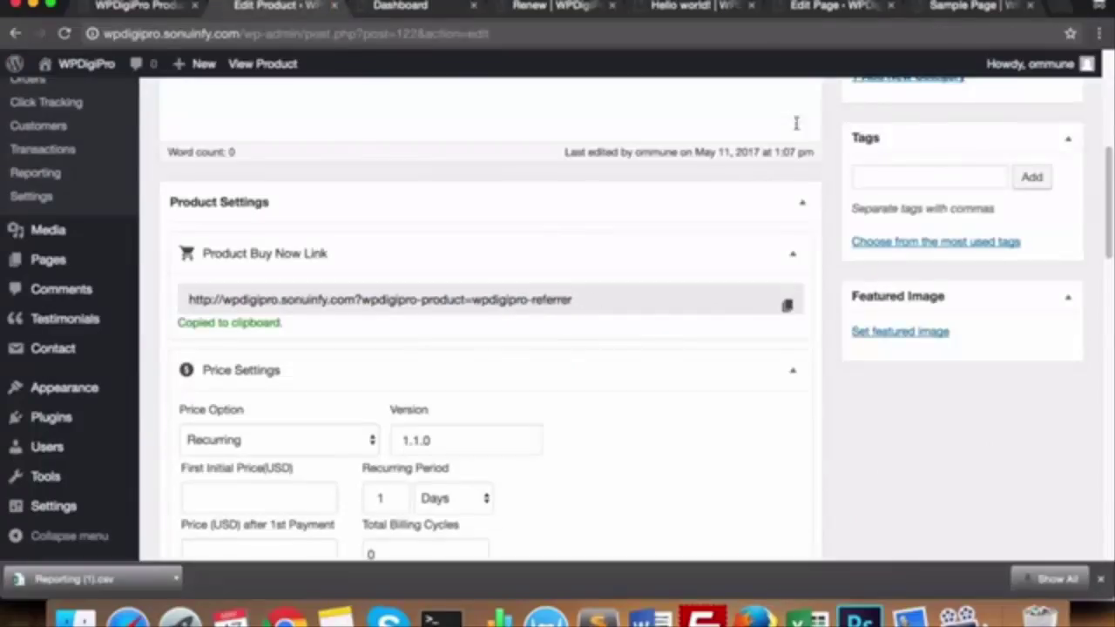
# Load the pasted buy-now link with /#buynow appended and reload to show the $56 popup
pyautogui.click(971, 8)
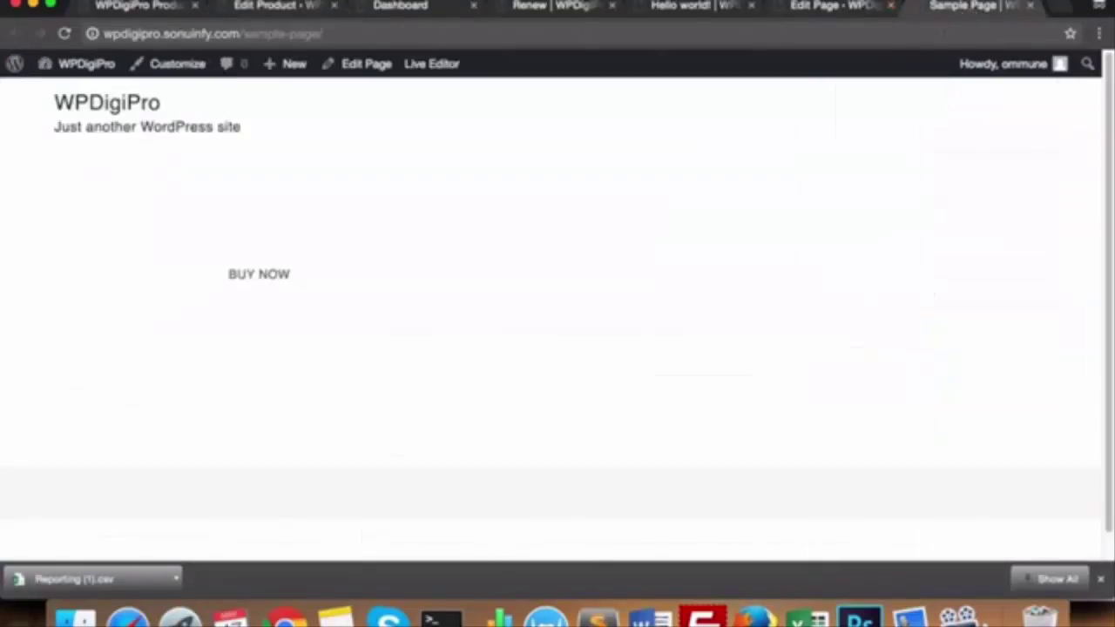
pyautogui.click(339, 37)
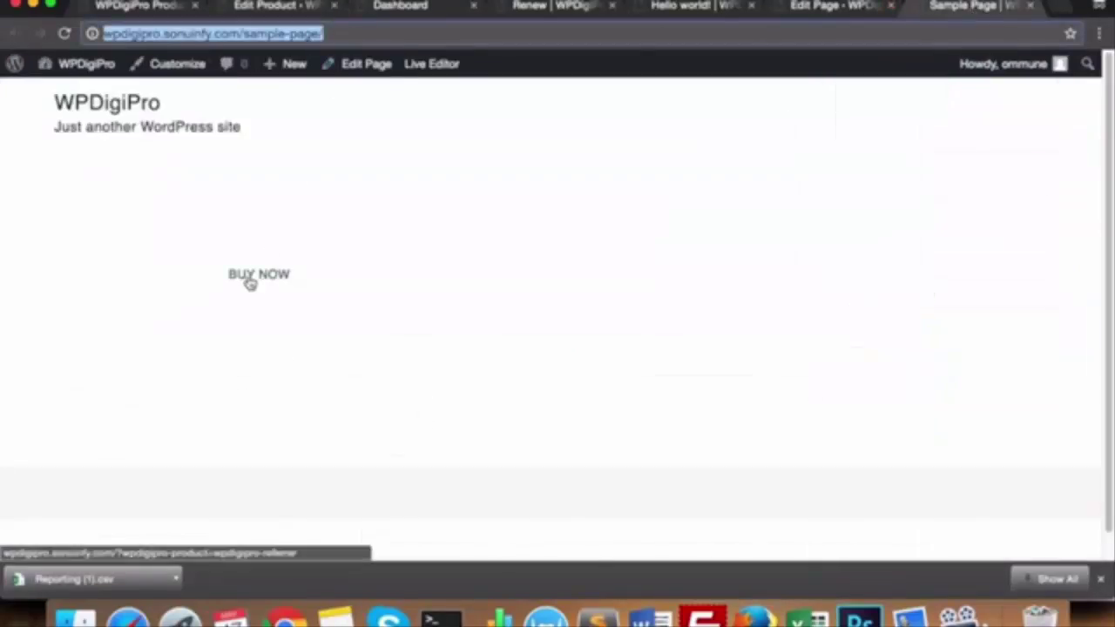
pyautogui.press('super+v')
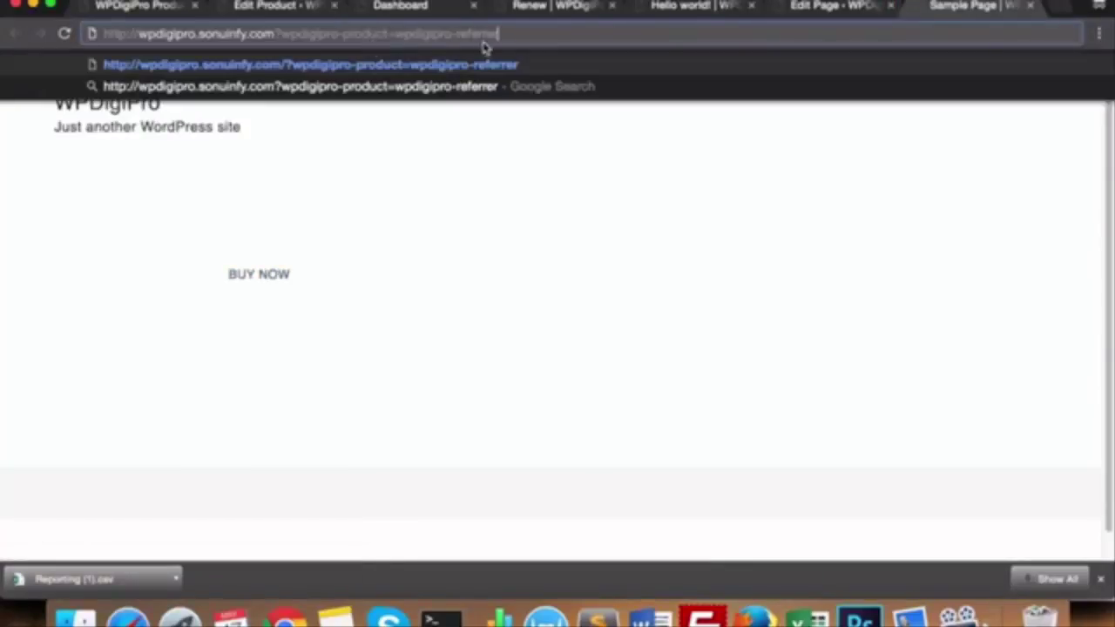
pyautogui.write('/buy')
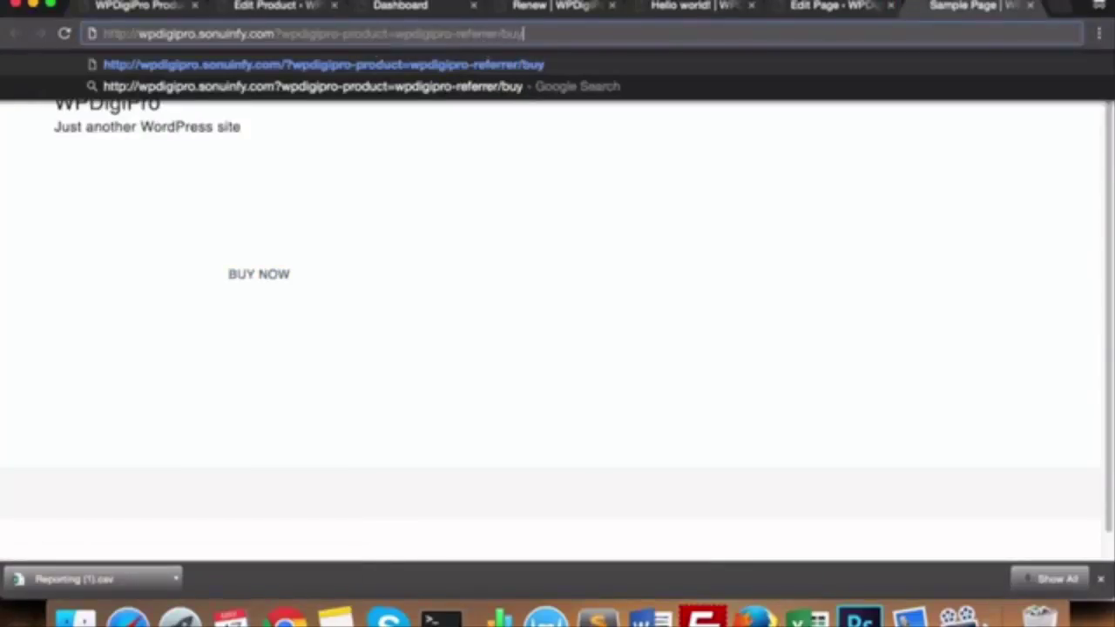
pyautogui.press('Left')
pyautogui.press('Left')
pyautogui.press('Left')
pyautogui.write('#')
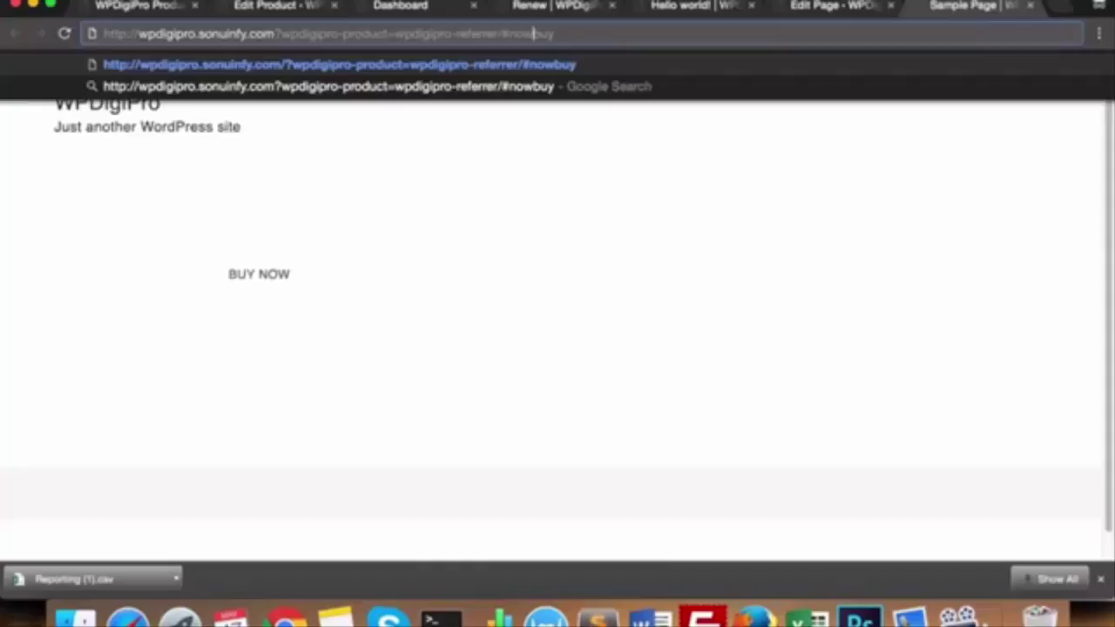
pyautogui.press('BackSpace')
pyautogui.press('BackSpace')
pyautogui.press('BackSpace')
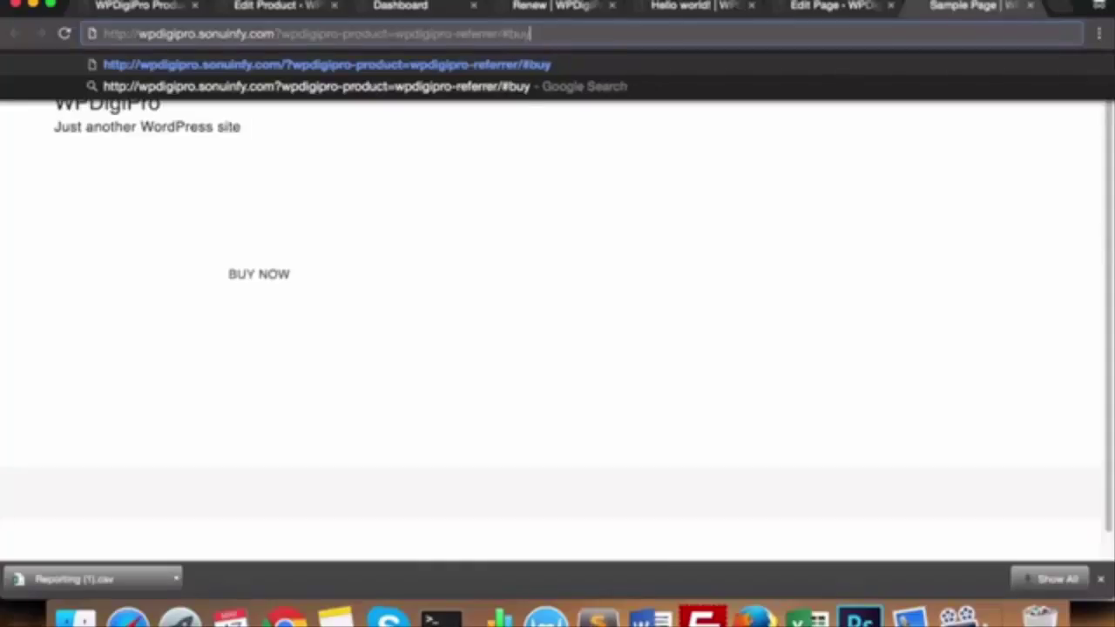
pyautogui.write('now')
pyautogui.press('Return')
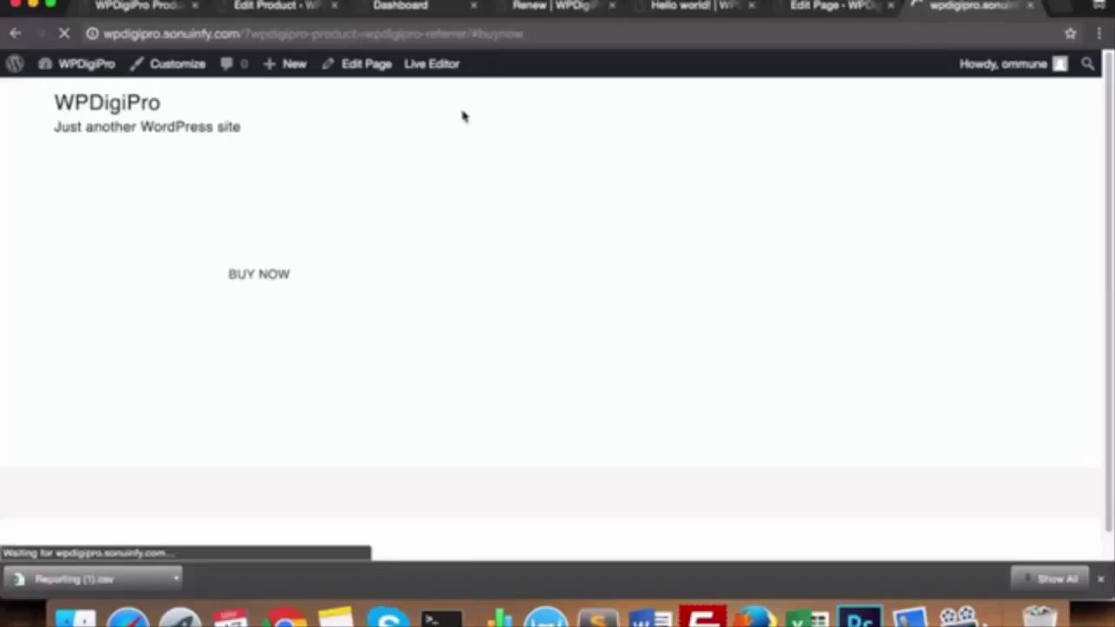
pyautogui.click(262, 275)
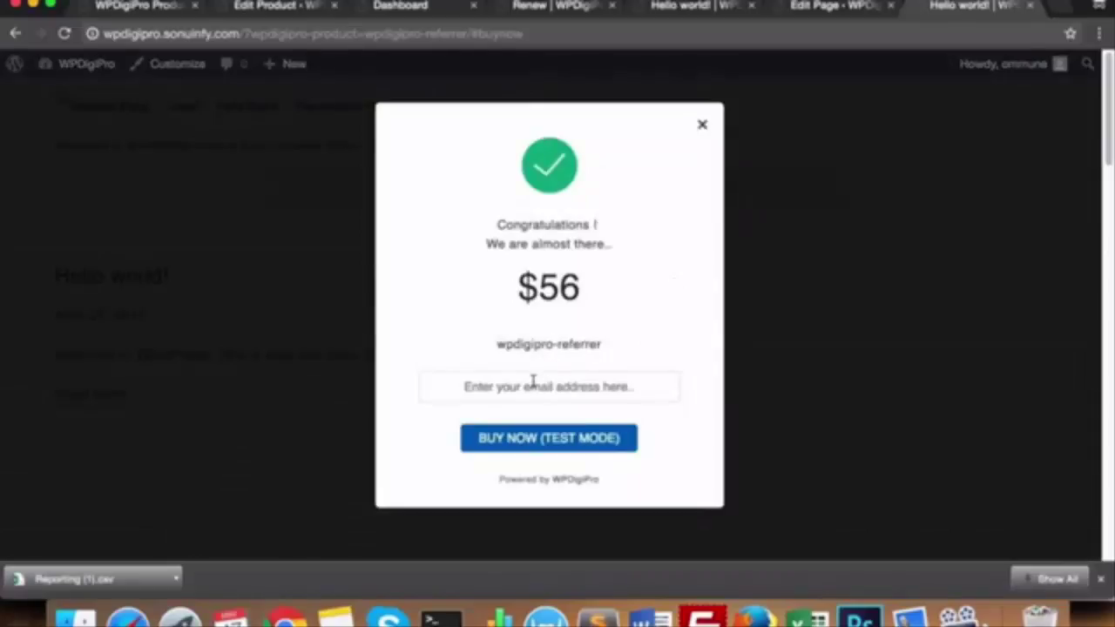
pyautogui.click(687, 7)
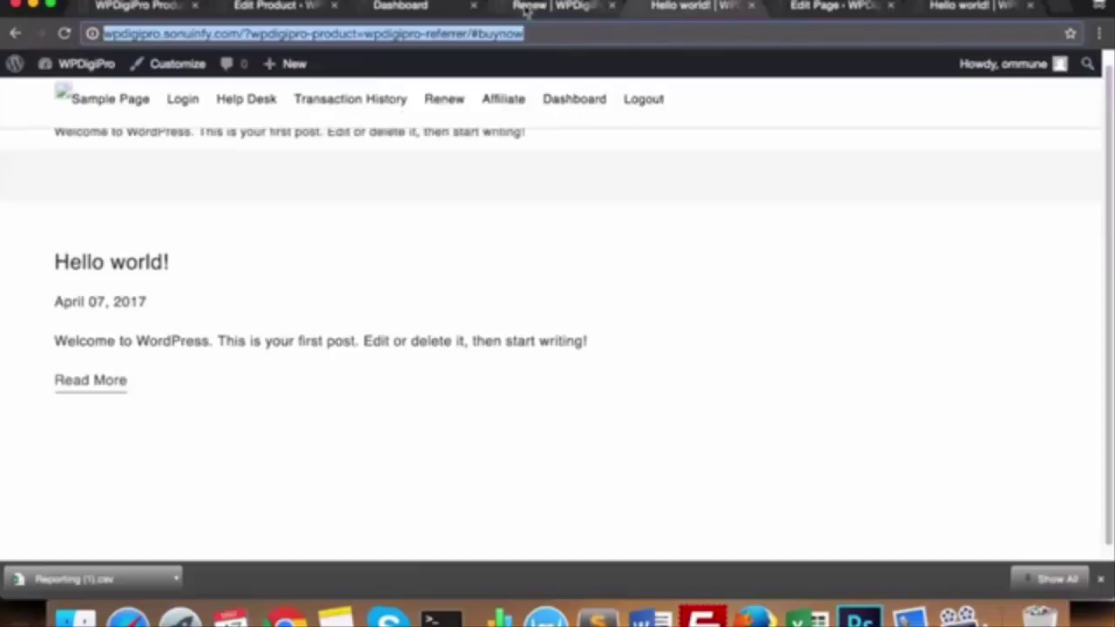
# On the Sample Page edit screen, enable 'Accessible to buyers of' and select all products
pyautogui.click(527, 19)
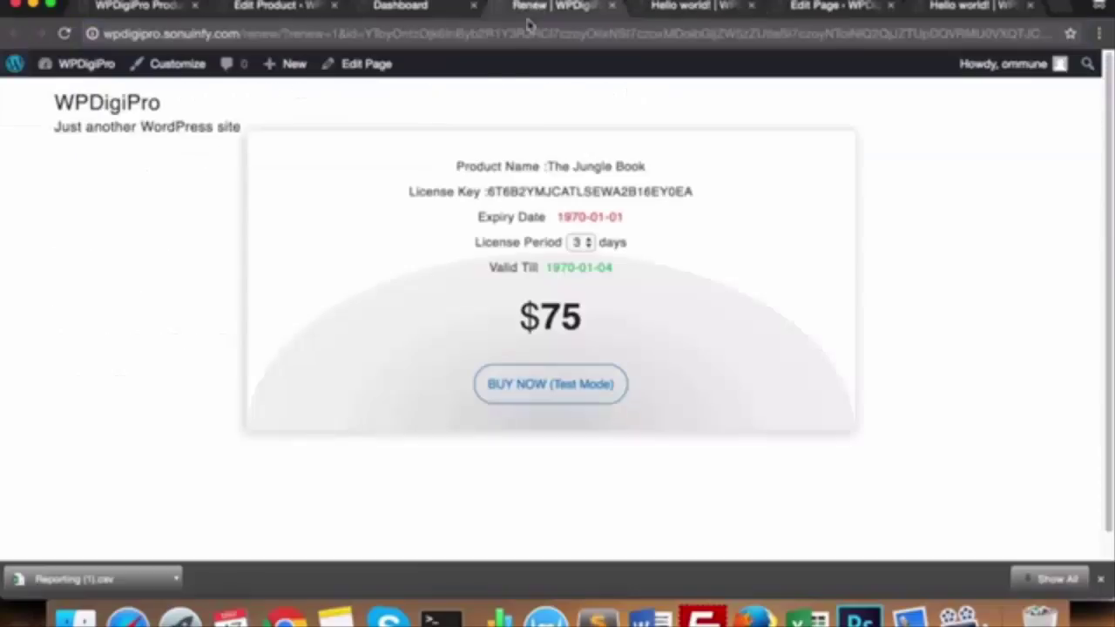
pyautogui.click(838, 12)
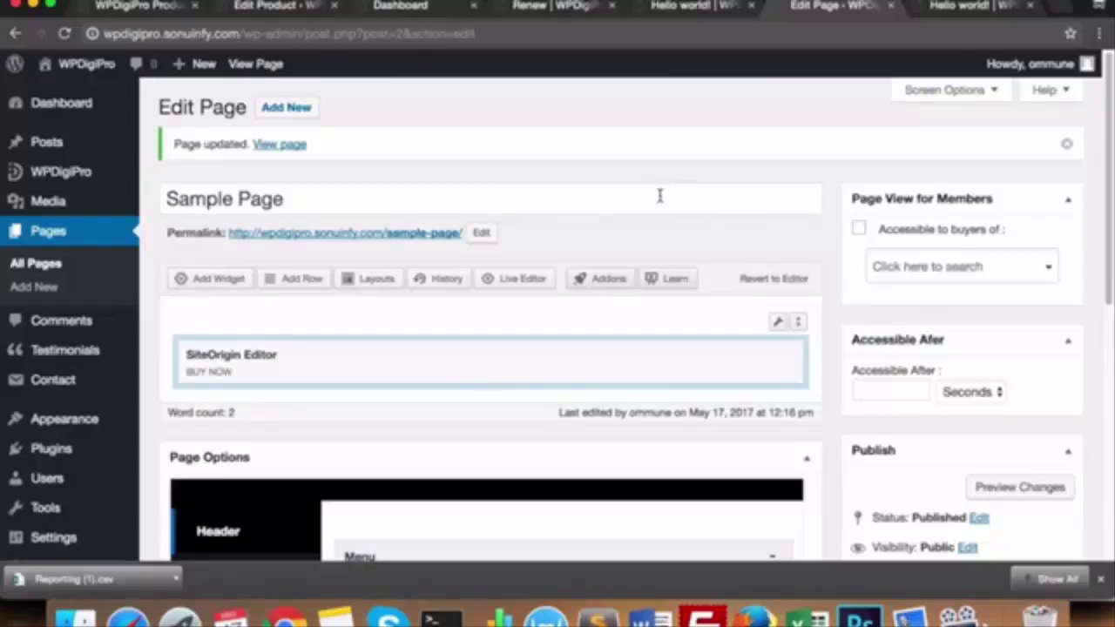
pyautogui.click(858, 229)
pyautogui.click(956, 267)
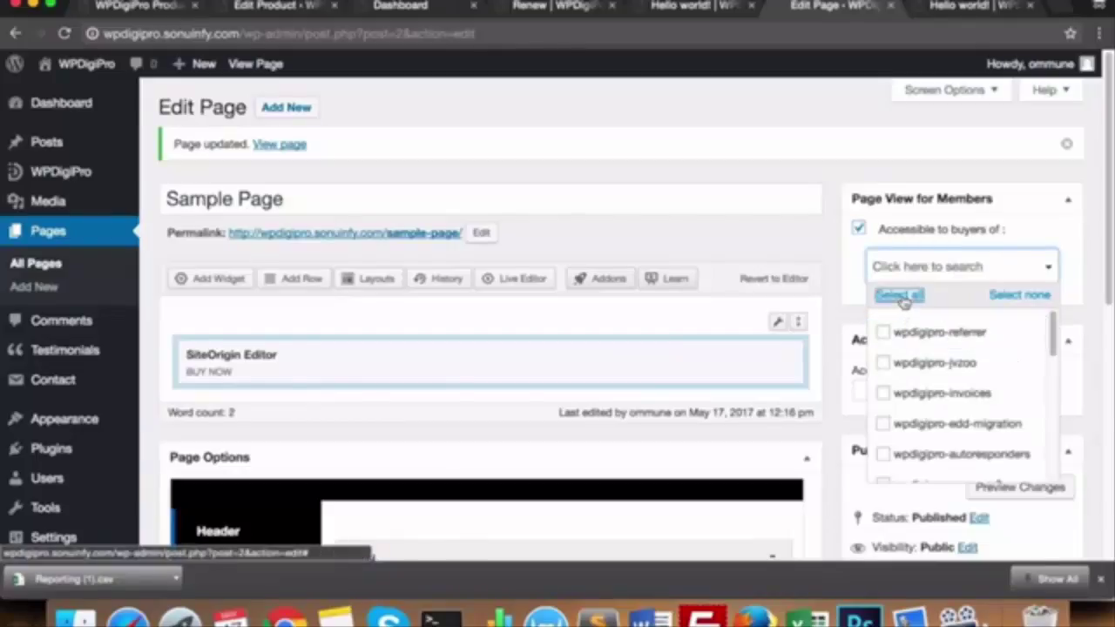
pyautogui.click(904, 298)
pyautogui.moveTo(489, 361)
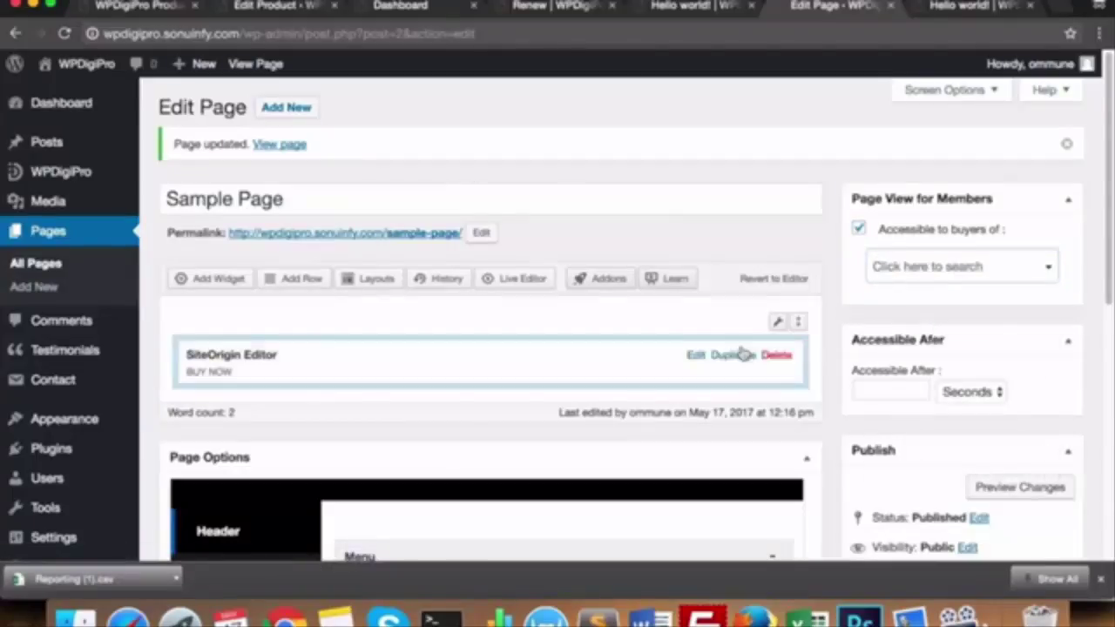
pyautogui.click(915, 266)
pyautogui.scroll(-2, 974, 373)
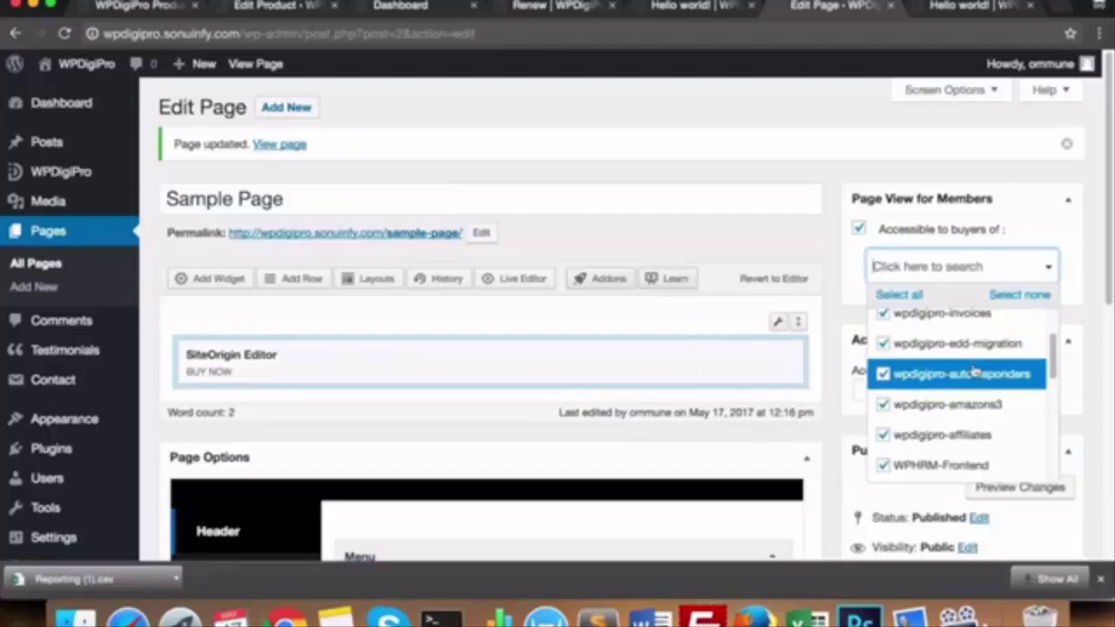
pyautogui.moveTo(280, 198); pyautogui.dragTo(172, 198)
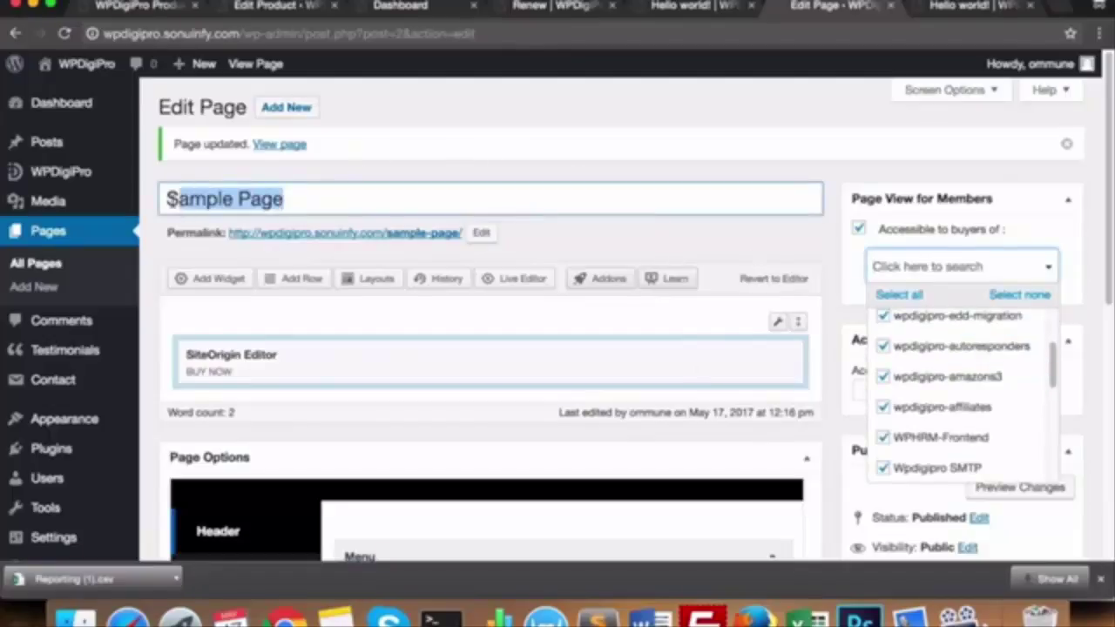
# Clear the product selection and leave only wpdigipro-referrer required for access
pyautogui.click(964, 266)
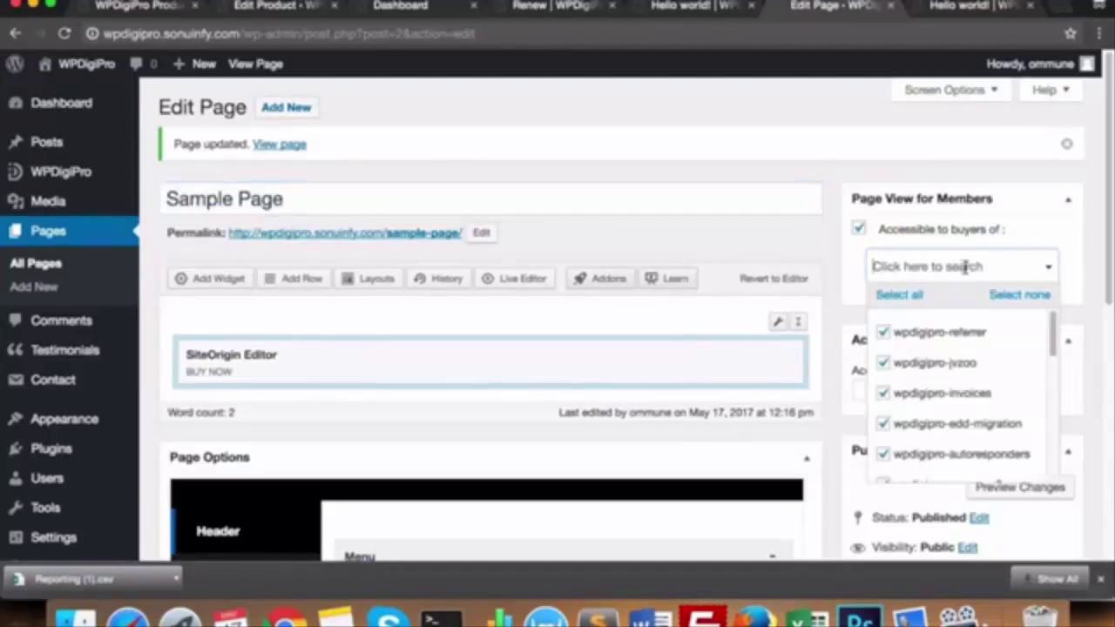
pyautogui.scroll(-3, 975, 348)
pyautogui.scroll(-3, 979, 357)
pyautogui.scroll(-3, 984, 366)
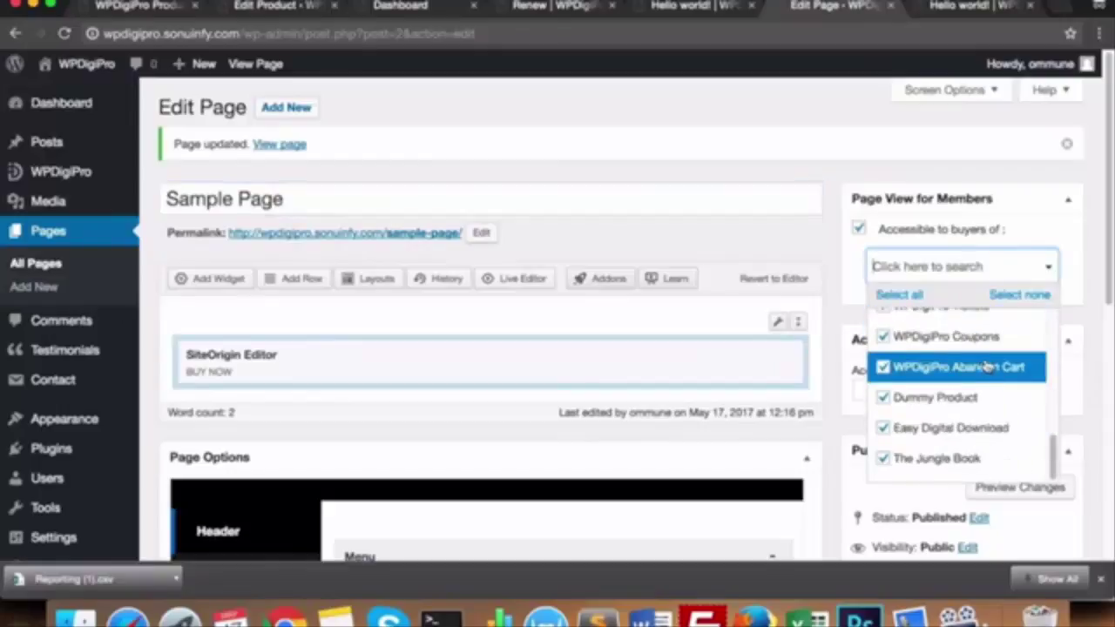
pyautogui.scroll(3, 945, 340)
pyautogui.scroll(5, 923, 313)
pyautogui.click(1019, 294)
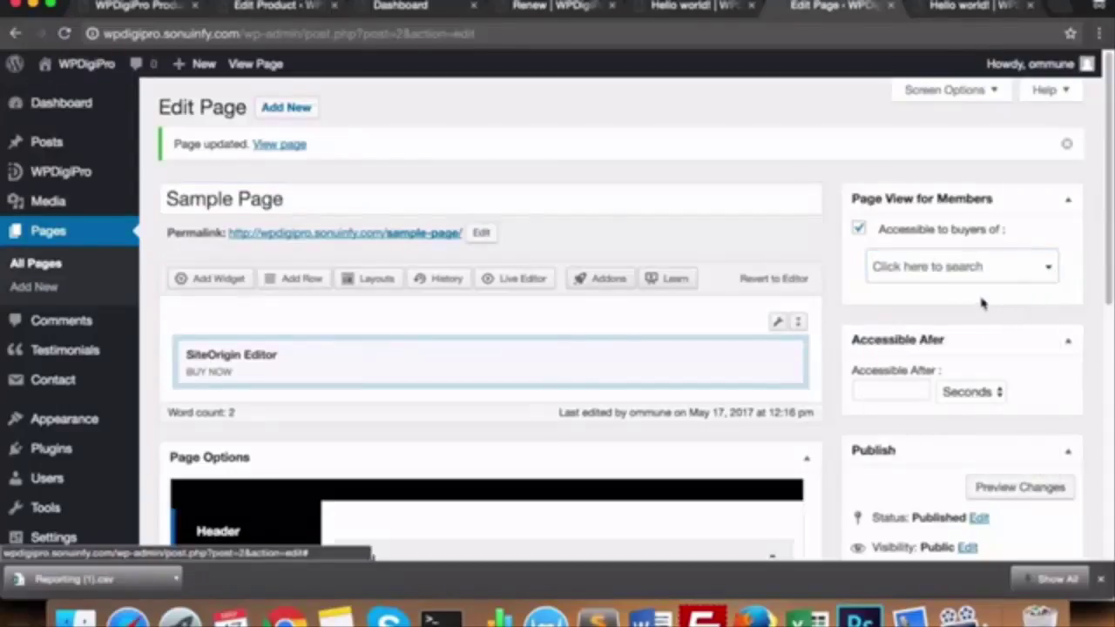
pyautogui.click(930, 268)
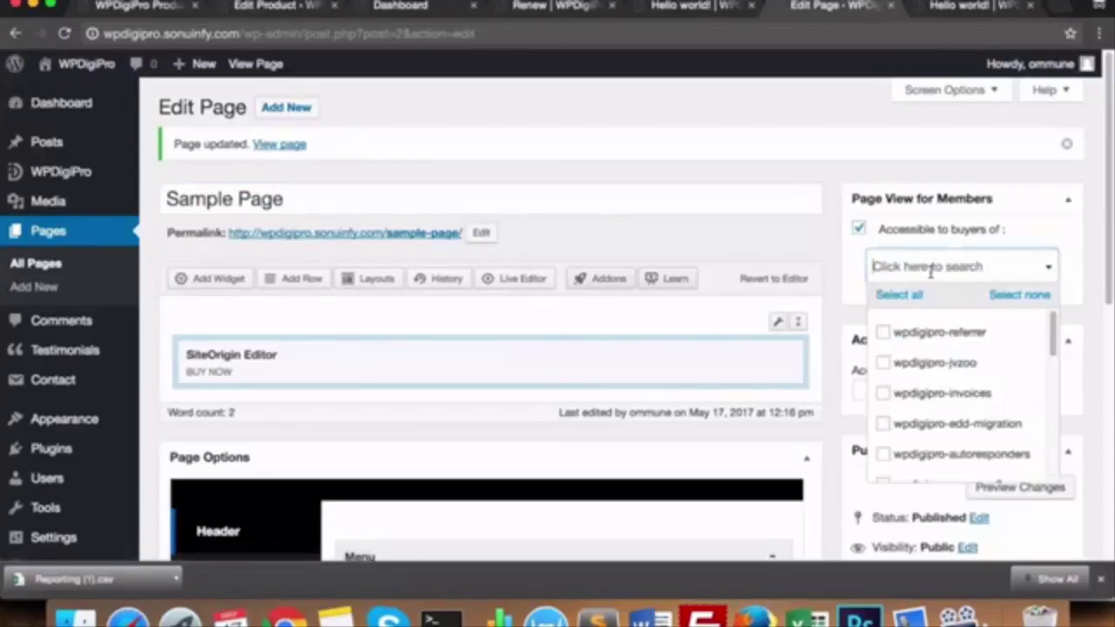
pyautogui.click(884, 333)
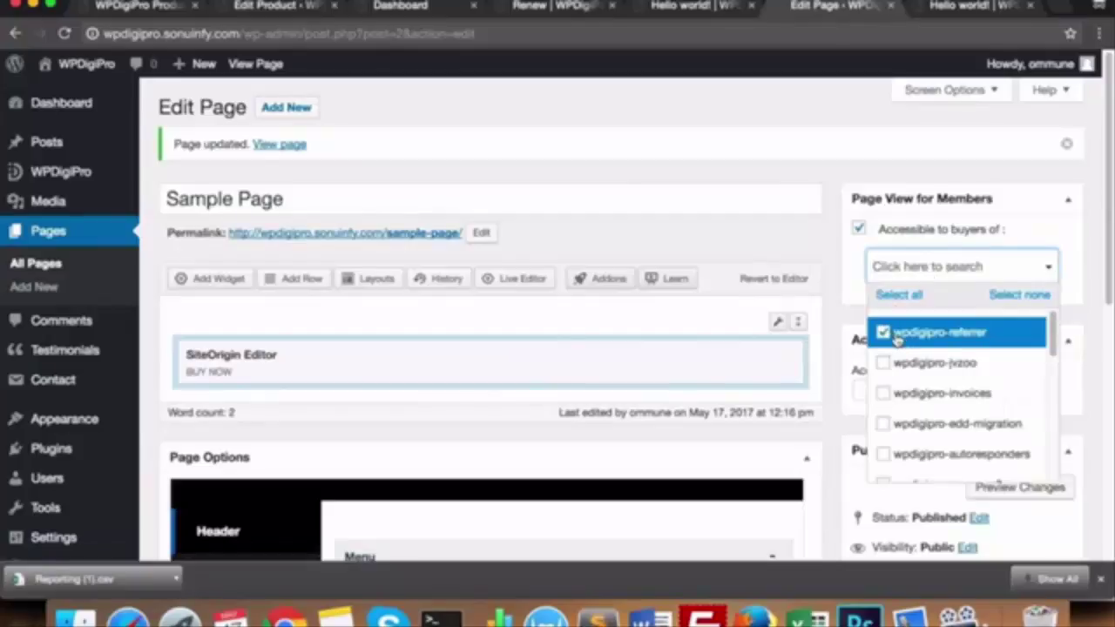
pyautogui.click(335, 200)
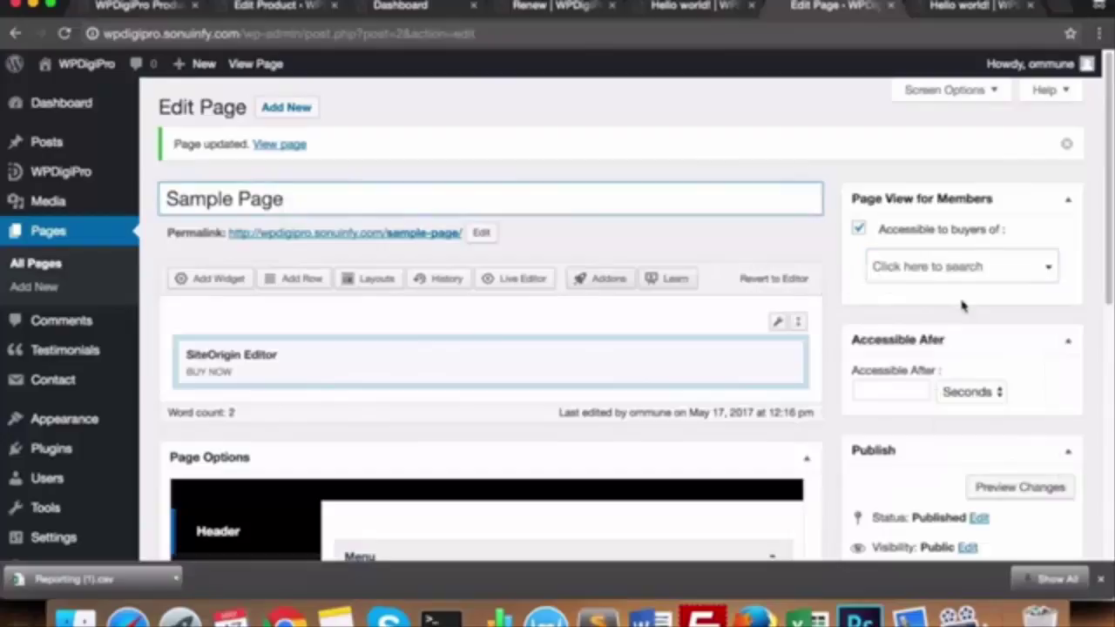
pyautogui.click(962, 305)
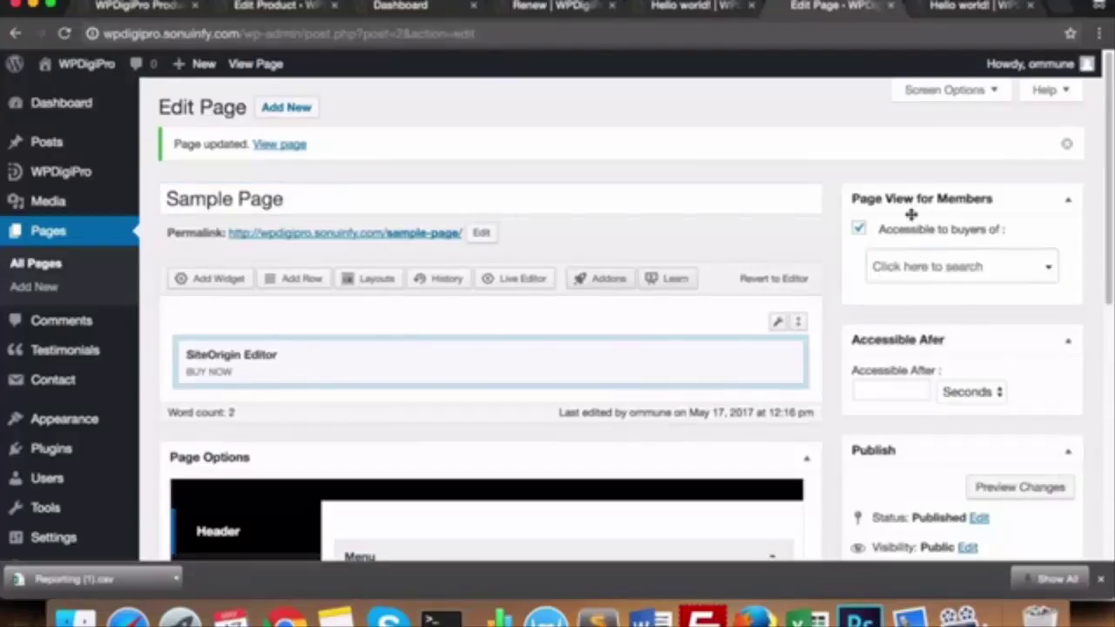
# Set the Sample Page's Accessible After delay to 7 Days
pyautogui.scroll(-3, 911, 214)
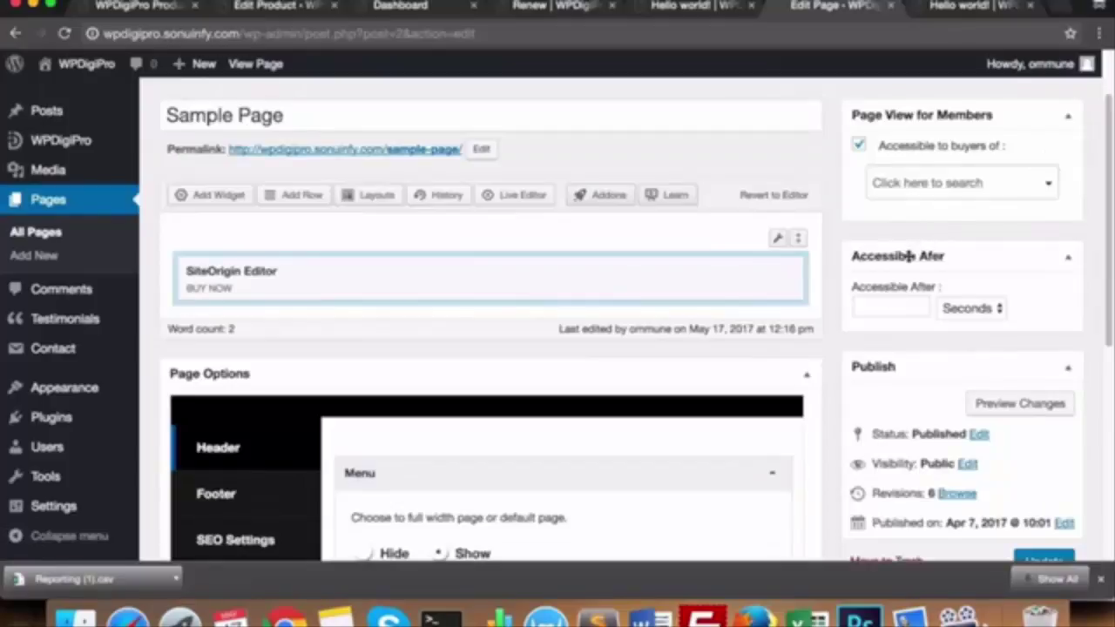
pyautogui.click(885, 300)
pyautogui.write('7')
pyautogui.click(975, 308)
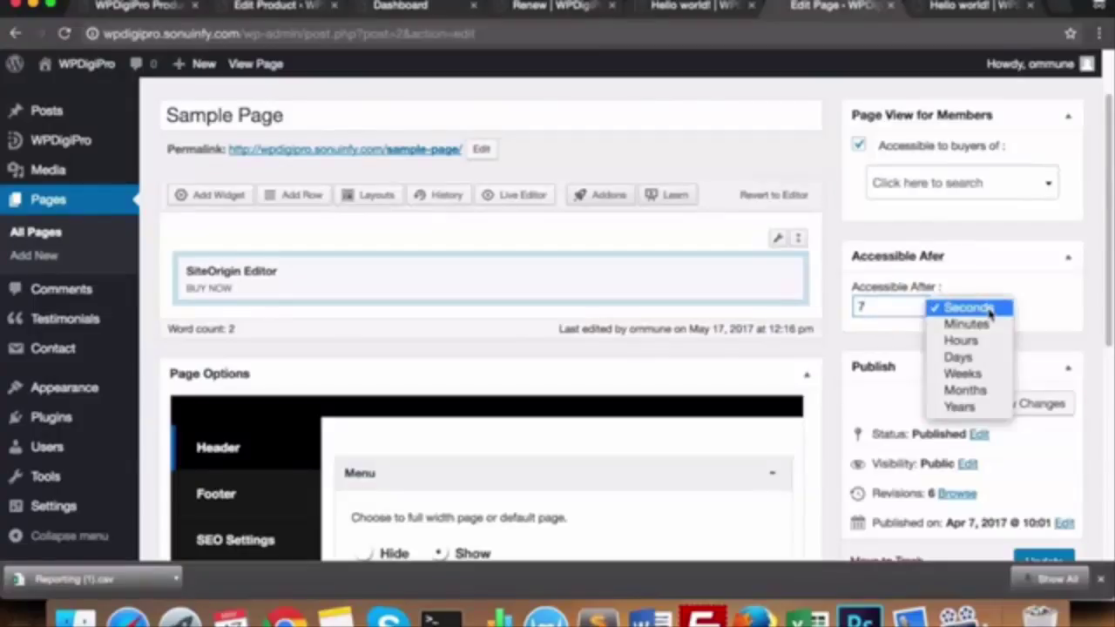
pyautogui.click(958, 357)
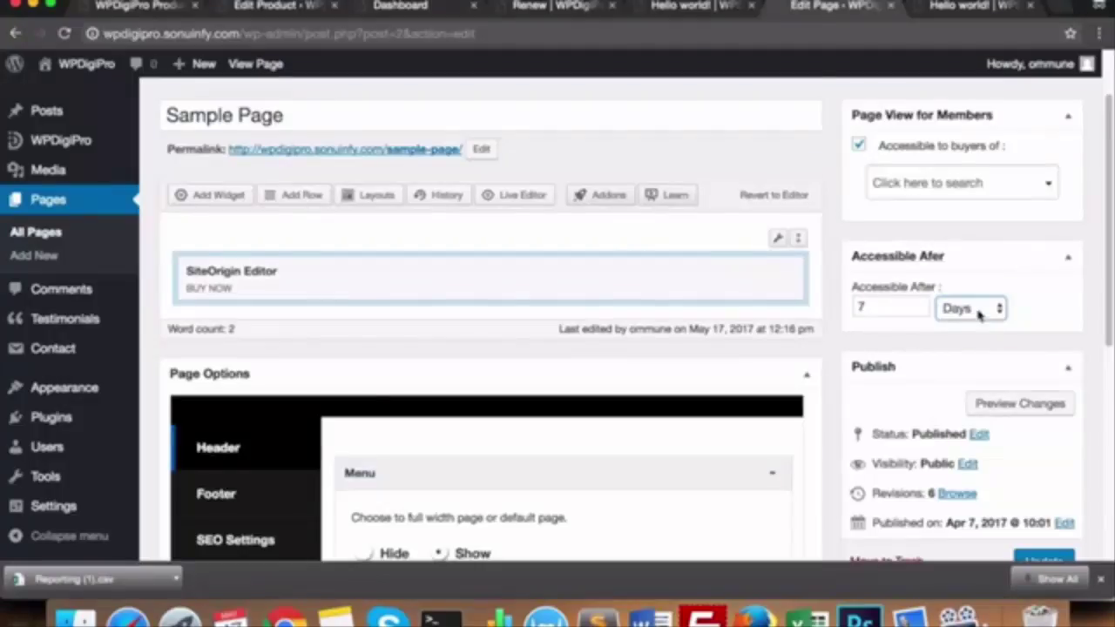
pyautogui.scroll(-2, 982, 304)
pyautogui.scroll(-5, 975, 298)
pyautogui.scroll(-2, 972, 291)
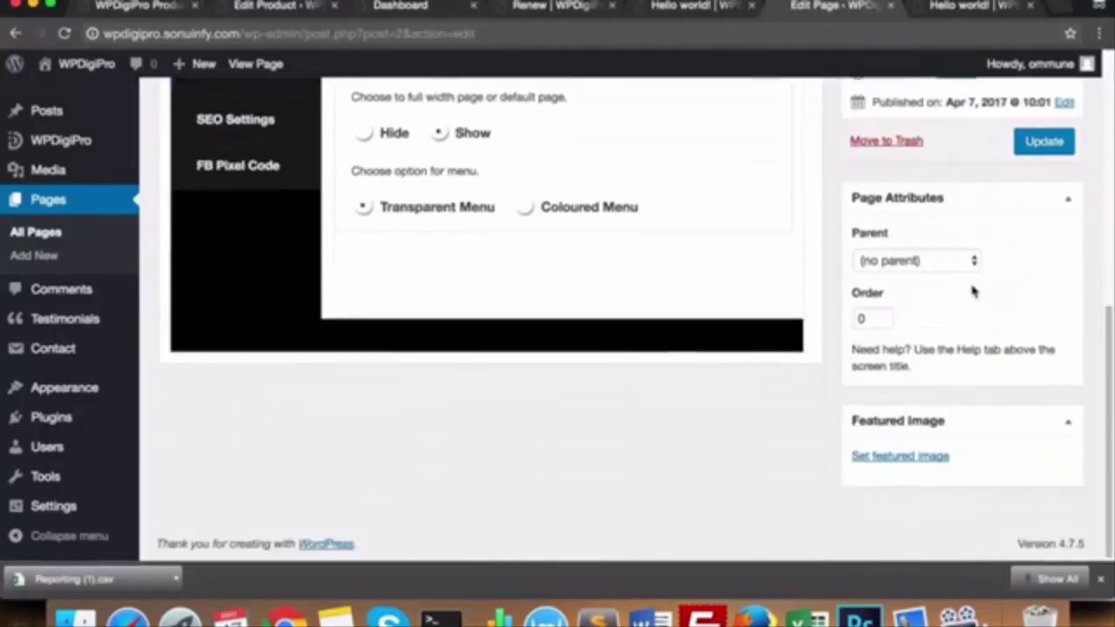